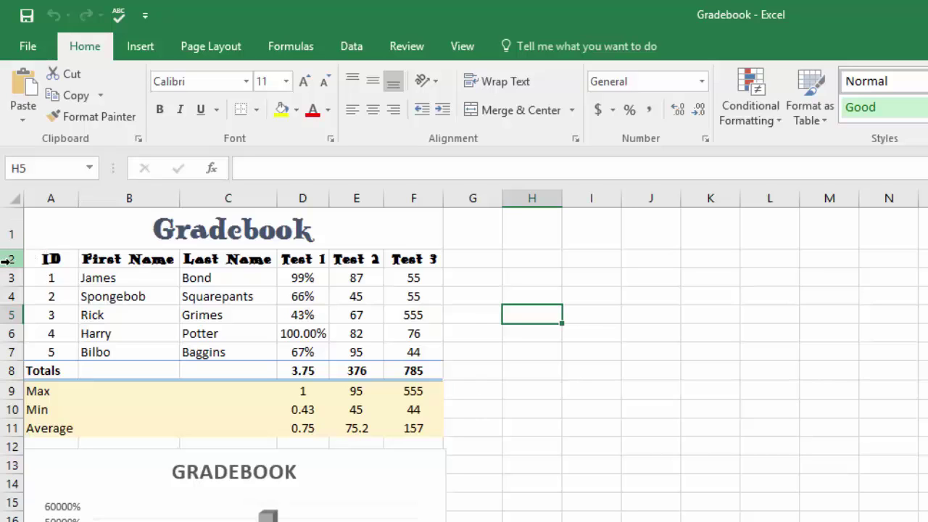
Insert a blank row between the Gradebook title and the column headers, and reduce its height
{"action": "right_click", "coordinate": [6, 261]}
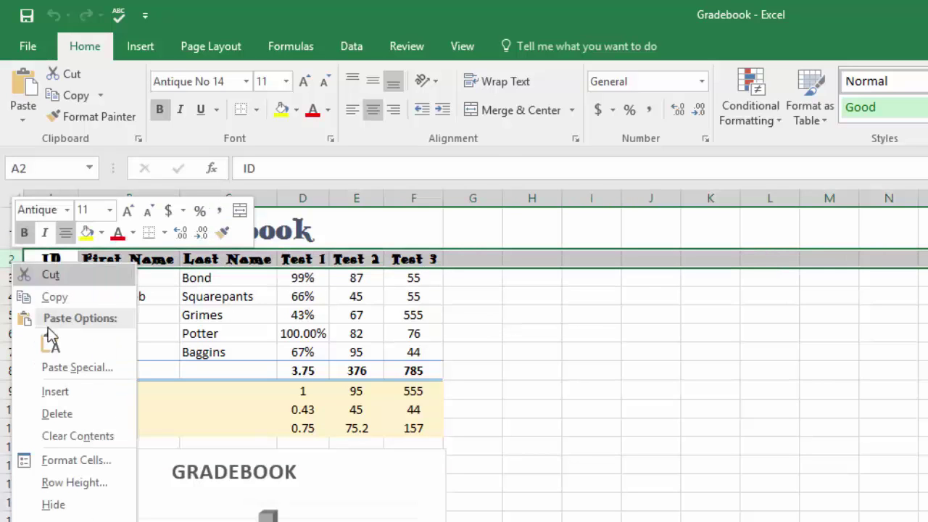
{"action": "left_click", "coordinate": [81, 393]}
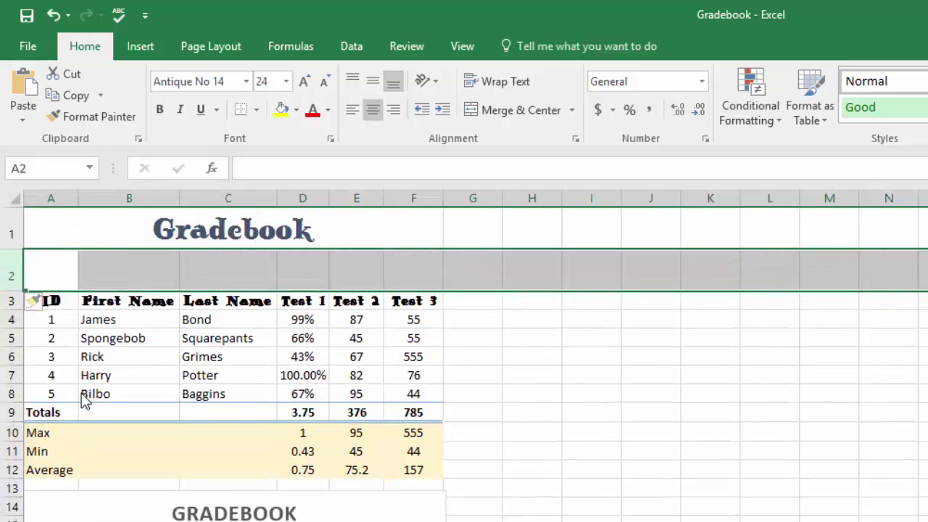
{"action": "left_click", "coordinate": [63, 269]}
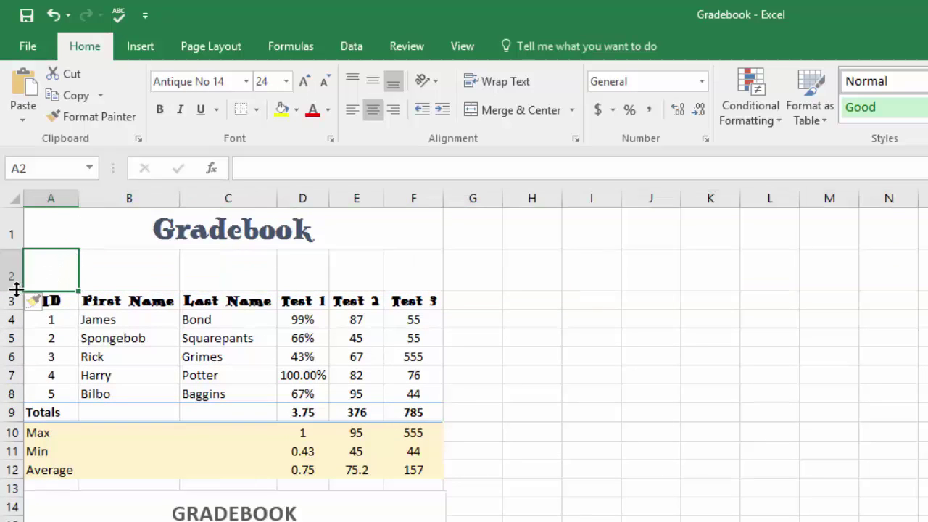
{"action": "left_click_drag", "start_coordinate": [10, 290], "coordinate": [9, 275]}
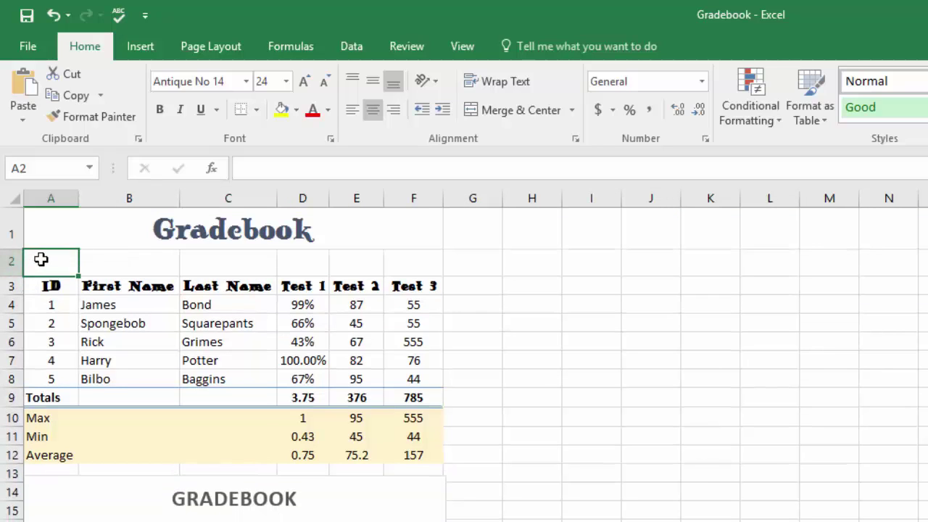
Enter the label Date in A2 and the formula =NOW() in B2, heightening row 2 to fit them
{"action": "type", "text": "Date"}
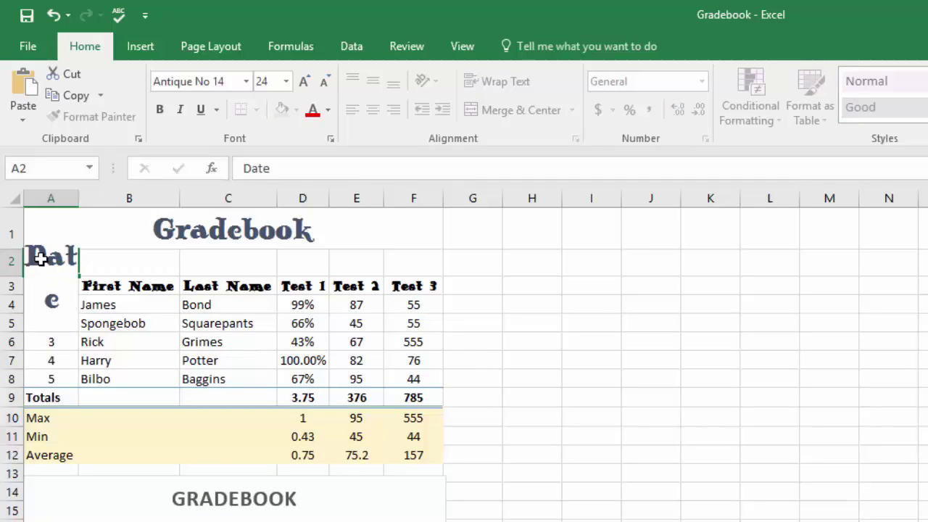
{"action": "key", "text": "Tab"}
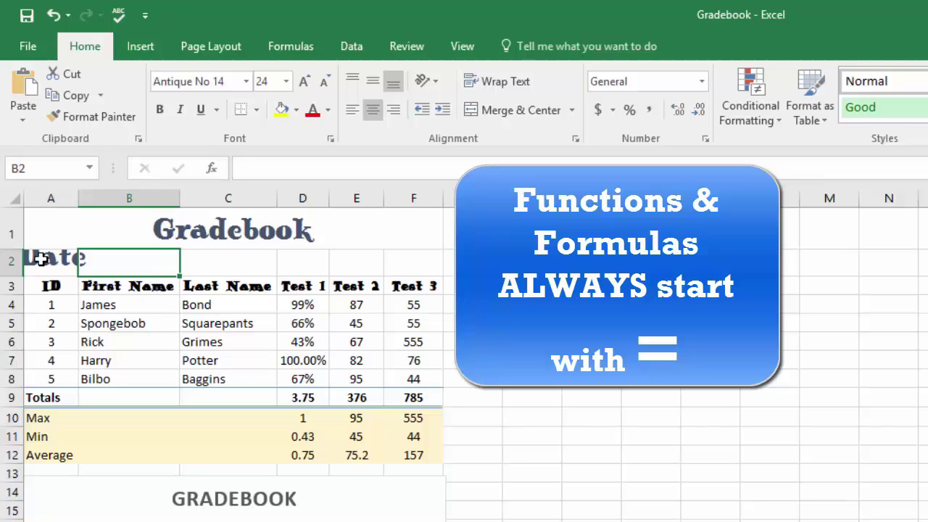
{"action": "type", "text": "="}
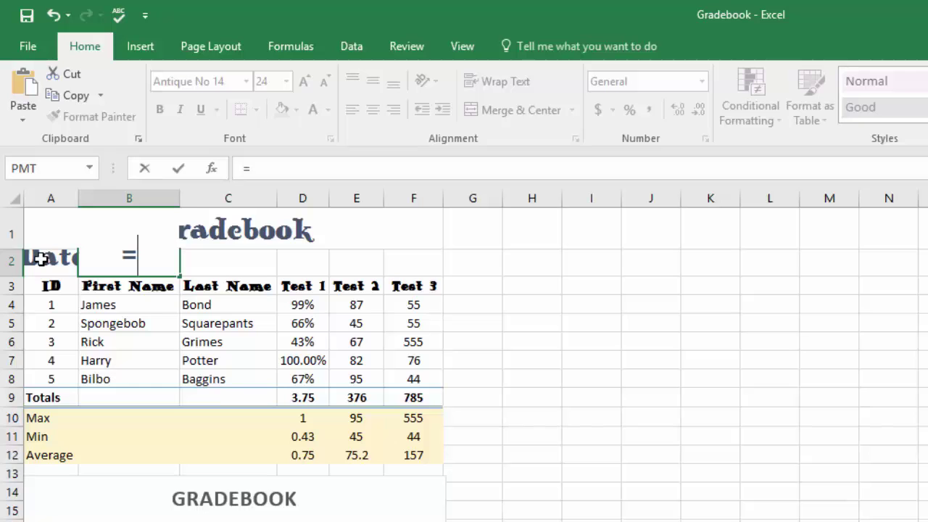
{"action": "type", "text": "NOW"}
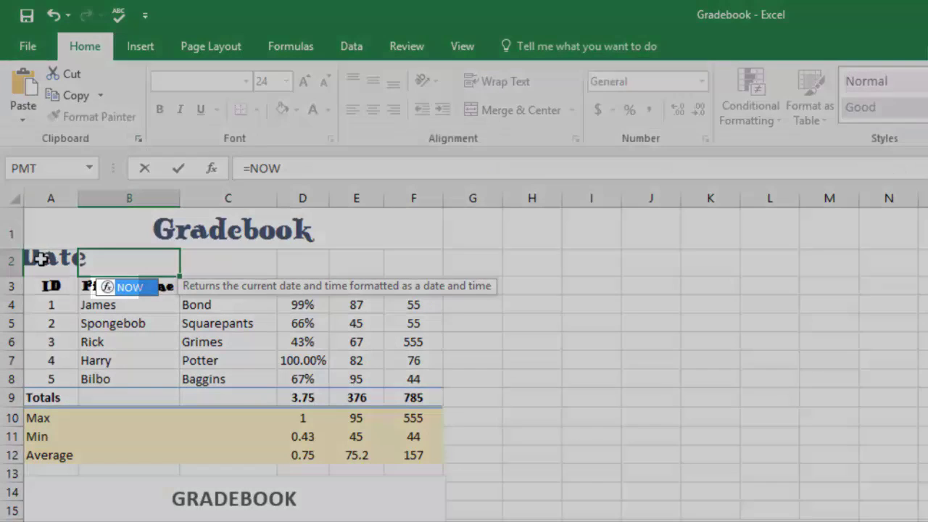
{"action": "type", "text": "()"}
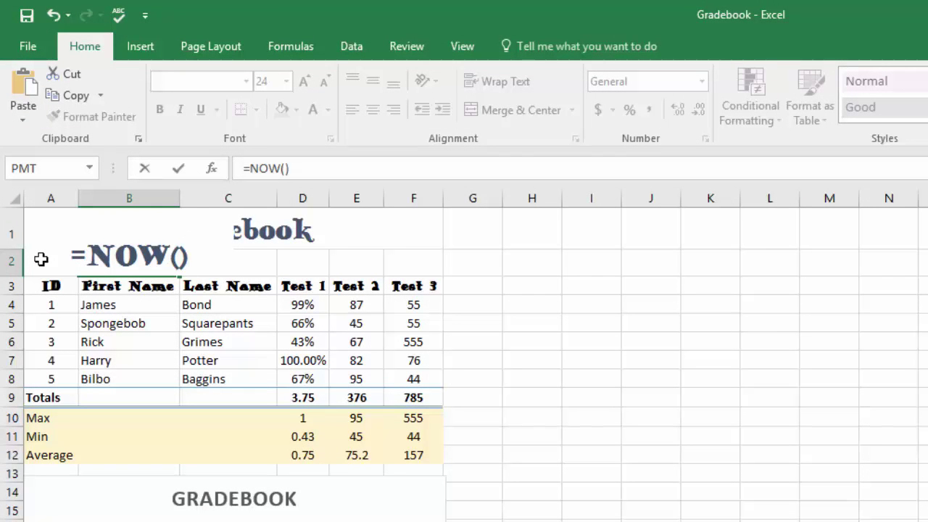
{"action": "key", "text": "Return"}
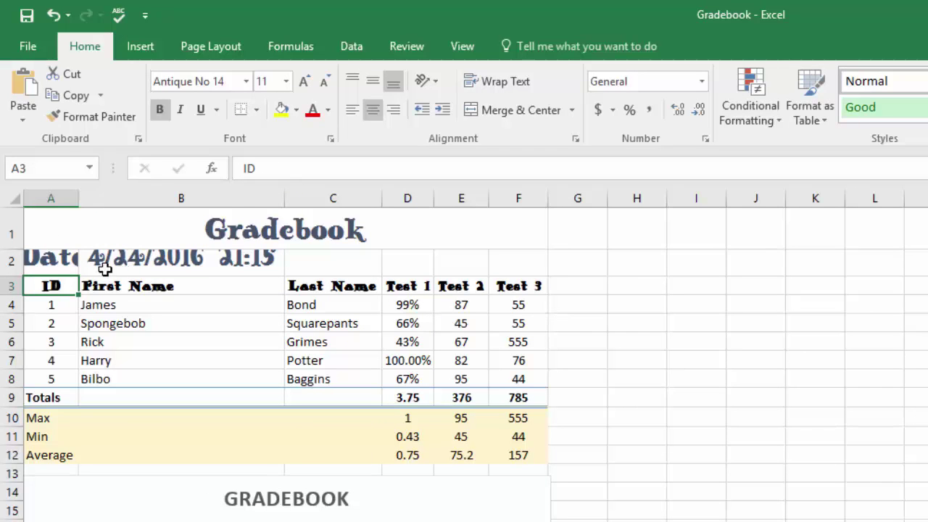
{"action": "mouse_move", "coordinate": [18, 271]}
{"action": "left_mouse_down"}
{"action": "mouse_move", "coordinate": [10, 269]}
{"action": "mouse_move", "coordinate": [11, 283]}
{"action": "left_mouse_up"}
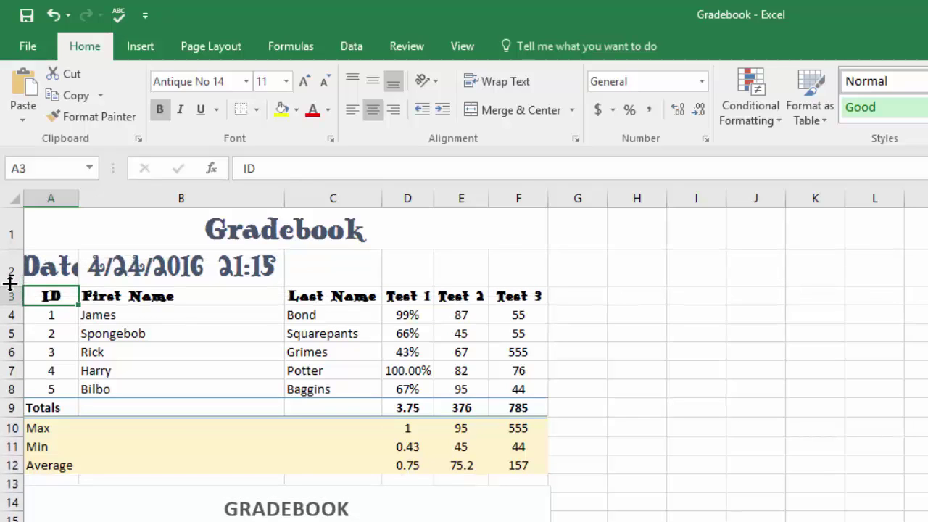
Format the date in B2 with the Date category's "*Wednesday, March 14, 2012" type
{"action": "left_click", "coordinate": [144, 274]}
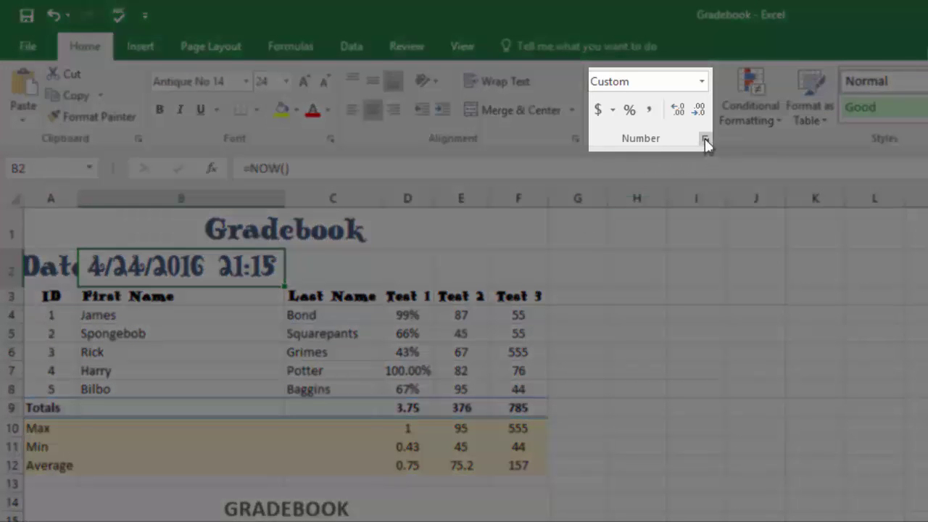
{"action": "left_click", "coordinate": [702, 82]}
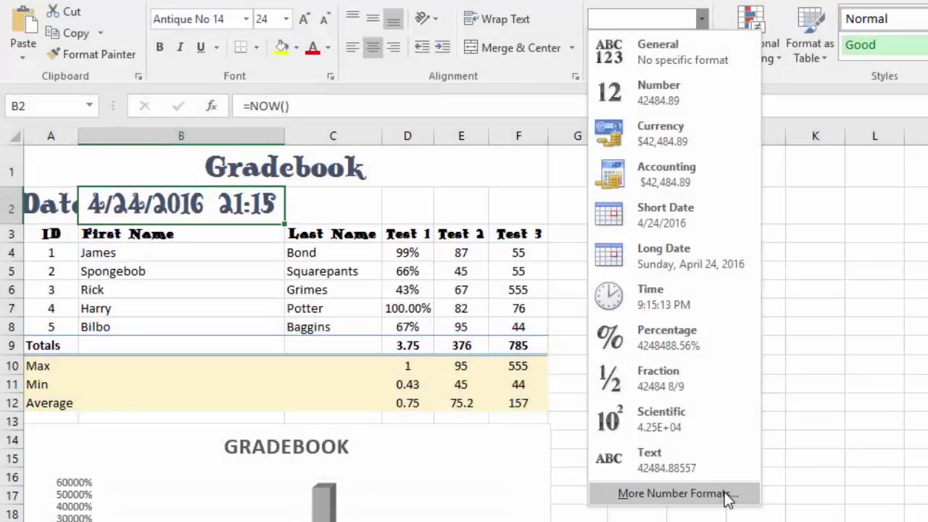
{"action": "left_click", "coordinate": [675, 492]}
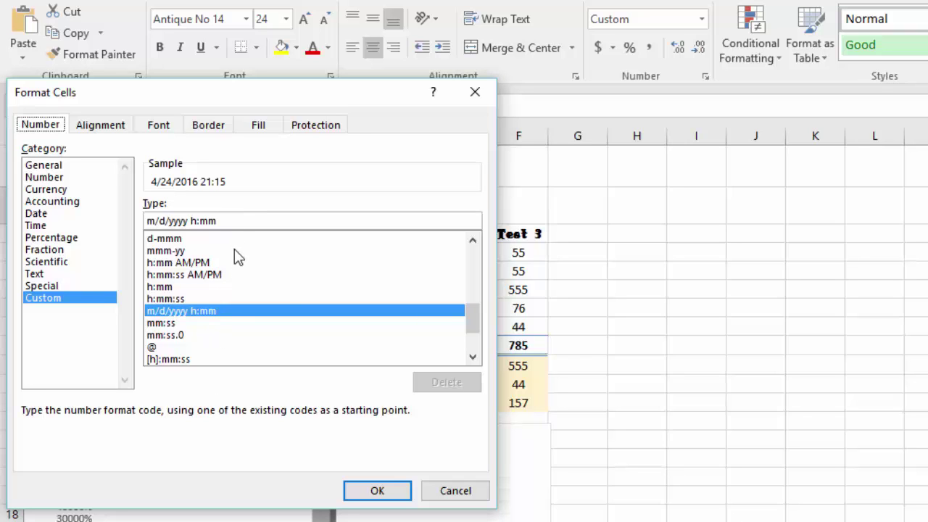
{"action": "left_click_drag", "start_coordinate": [472, 319], "coordinate": [472, 287]}
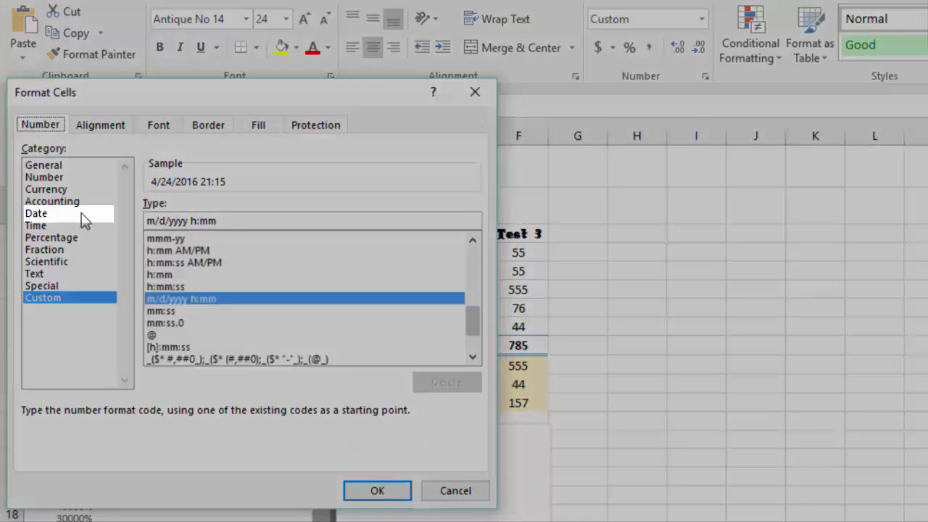
{"action": "left_click", "coordinate": [84, 221]}
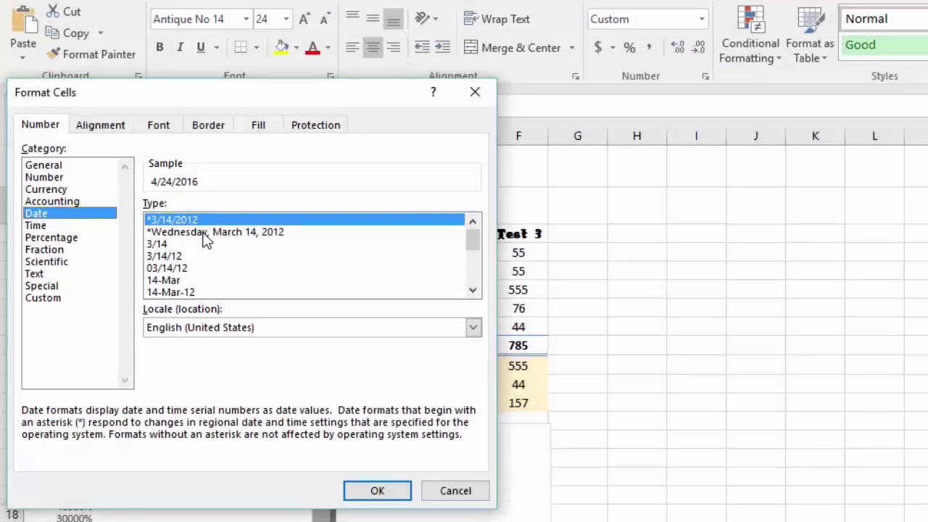
{"action": "left_click", "coordinate": [207, 233]}
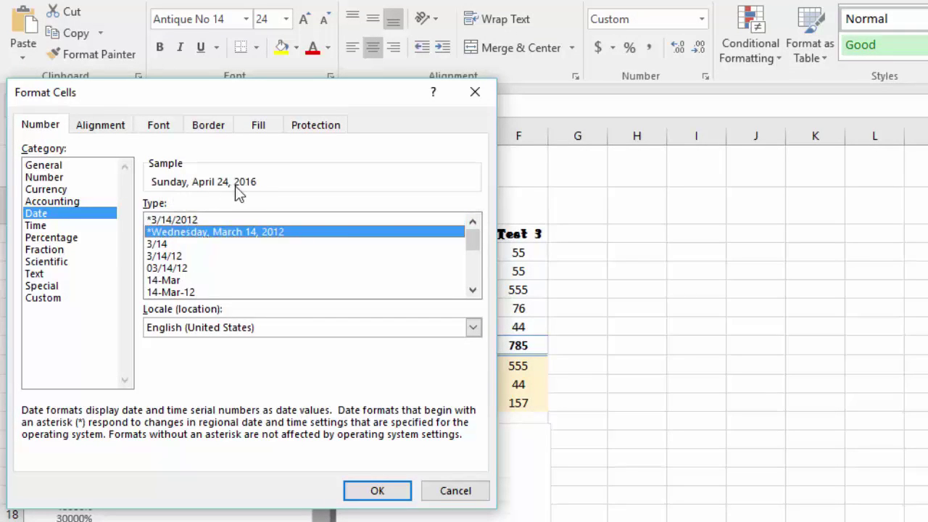
{"action": "left_click", "coordinate": [368, 490]}
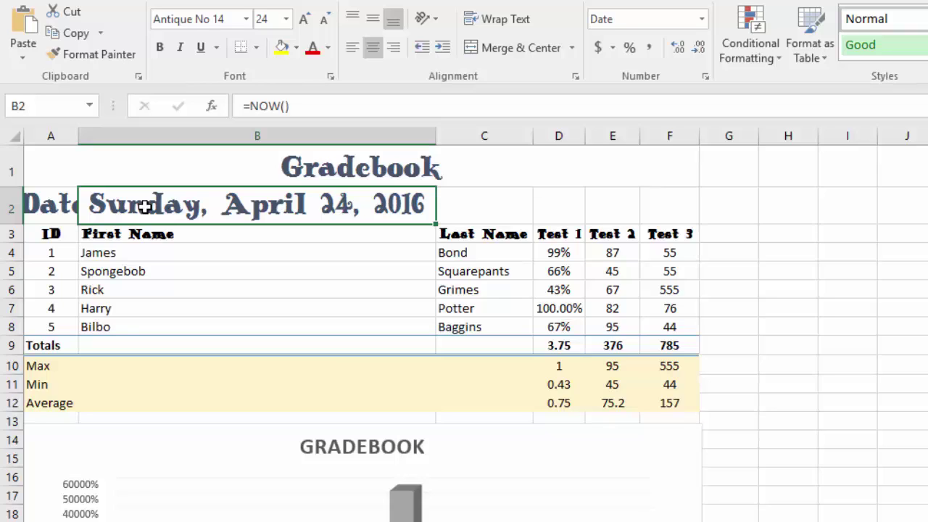
Compare the font formatting of the date row's cells with that of the column headers in row 3
{"action": "left_click", "coordinate": [71, 205]}
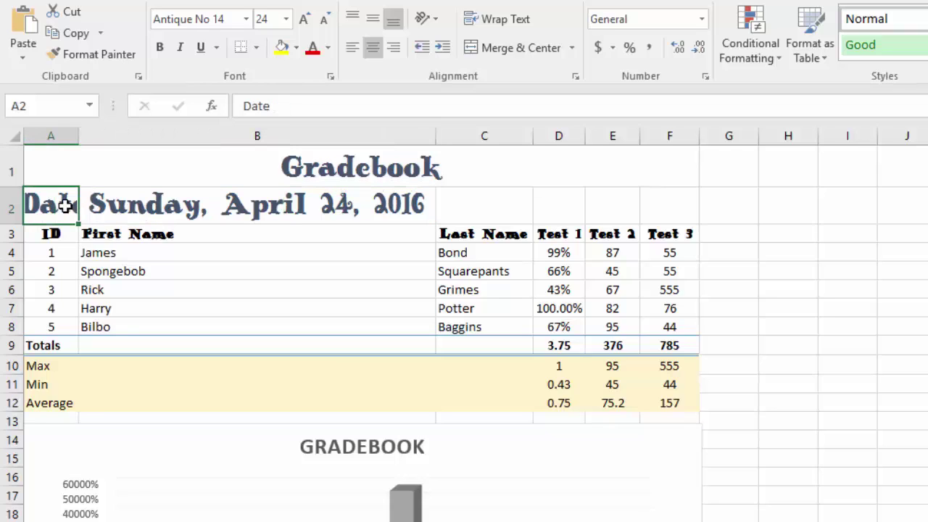
{"action": "left_click", "coordinate": [134, 198]}
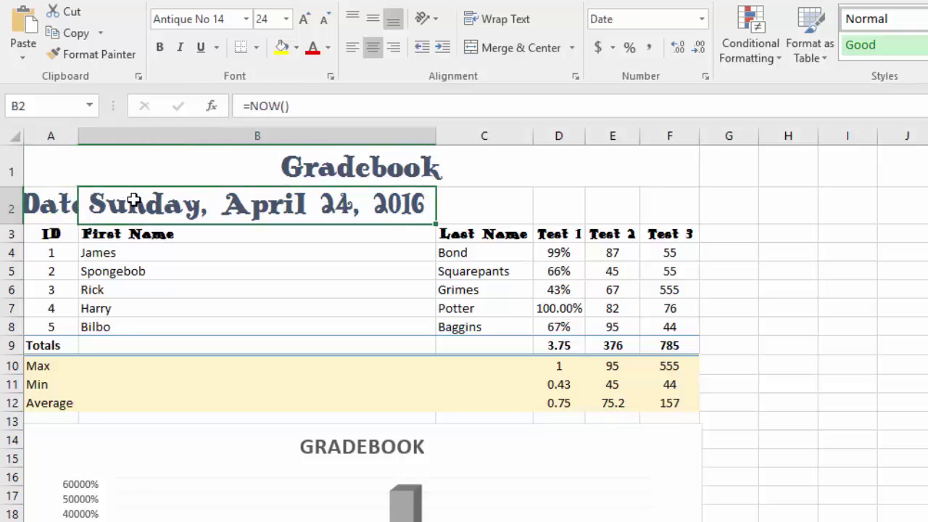
{"action": "left_click", "coordinate": [56, 234]}
{"action": "left_click", "coordinate": [145, 235]}
{"action": "left_click", "coordinate": [453, 239]}
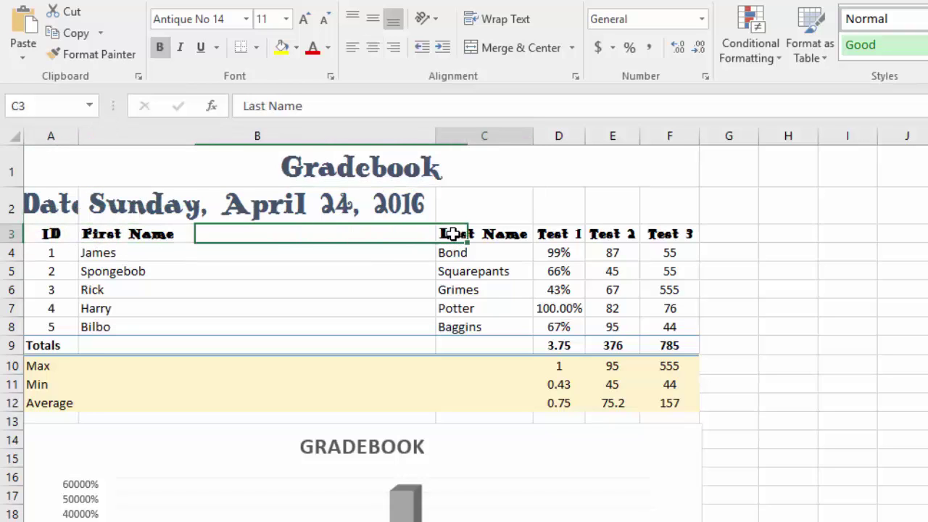
{"action": "key", "text": "Up"}
{"action": "key", "text": "Left"}
{"action": "key", "text": "Left"}
{"action": "left_click", "coordinate": [221, 234]}
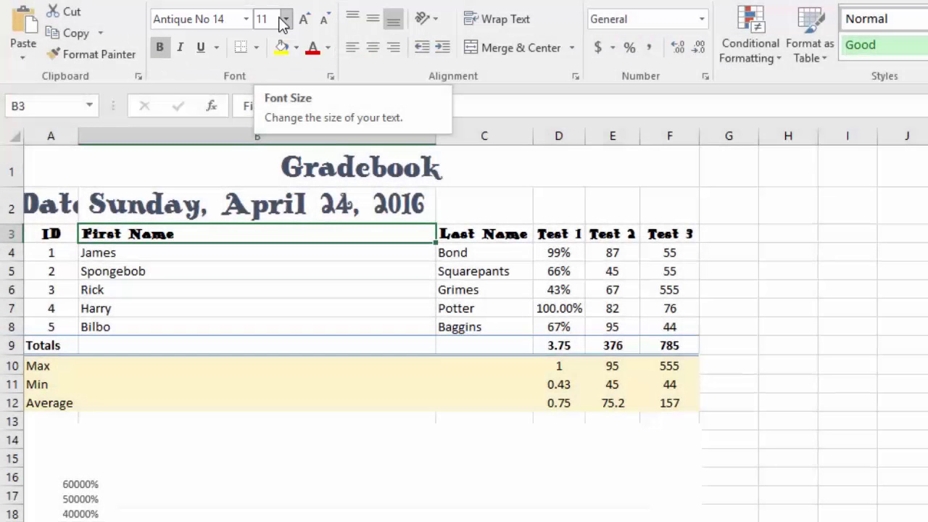
Make the Date label in A2 bold and reduce its font size to 11
{"action": "left_click", "coordinate": [57, 205]}
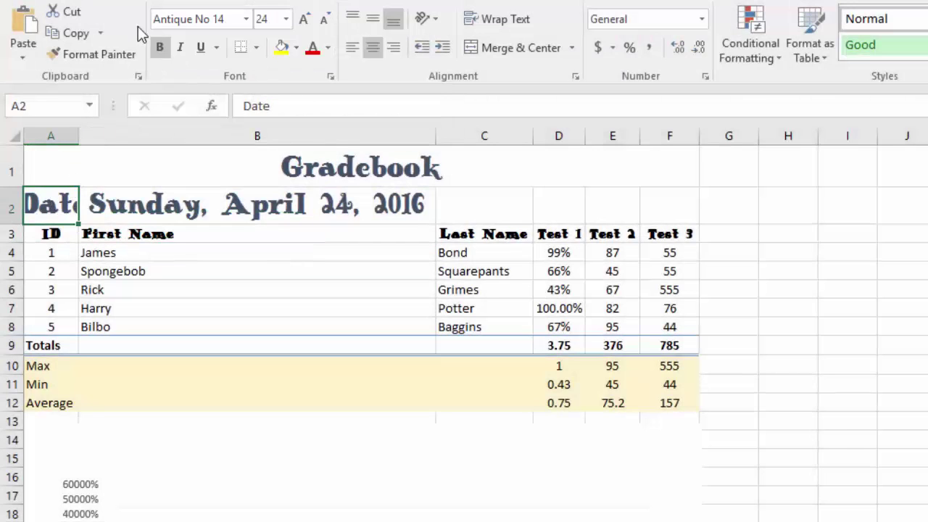
{"action": "left_click", "coordinate": [159, 52]}
{"action": "left_click", "coordinate": [159, 53]}
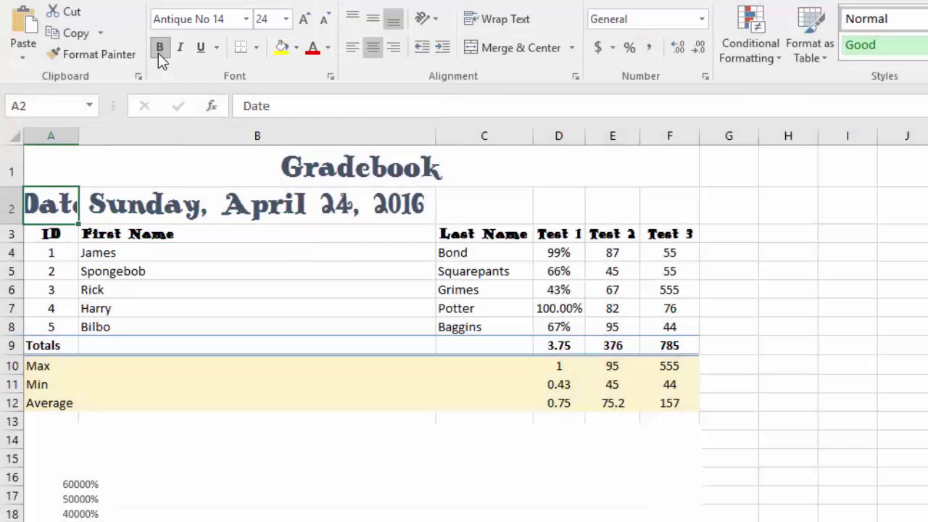
{"action": "left_click", "coordinate": [246, 19]}
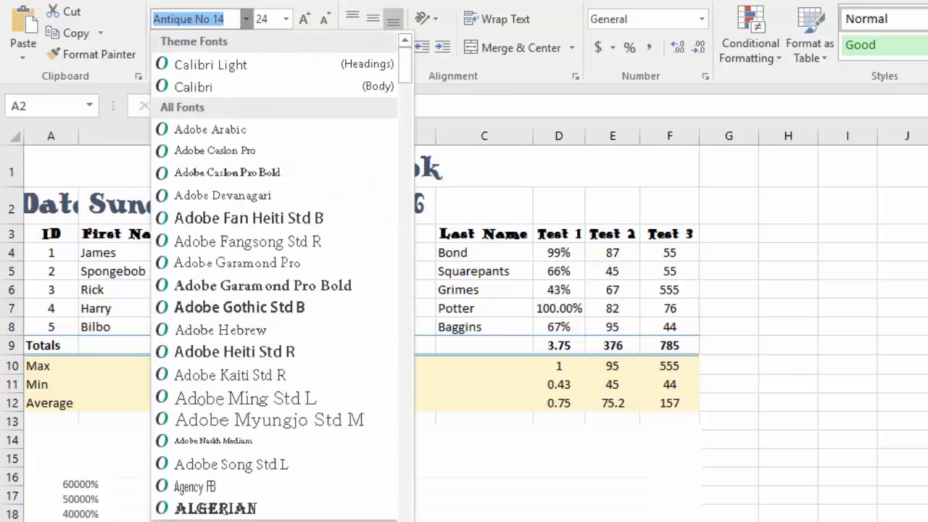
{"action": "key", "text": "Escape"}
{"action": "left_click", "coordinate": [324, 20]}
{"action": "left_click", "coordinate": [324, 20]}
{"action": "left_click", "coordinate": [324, 20]}
{"action": "left_click", "coordinate": [323, 20]}
{"action": "left_click", "coordinate": [324, 21]}
{"action": "left_click", "coordinate": [324, 21]}
{"action": "left_click", "coordinate": [324, 21]}
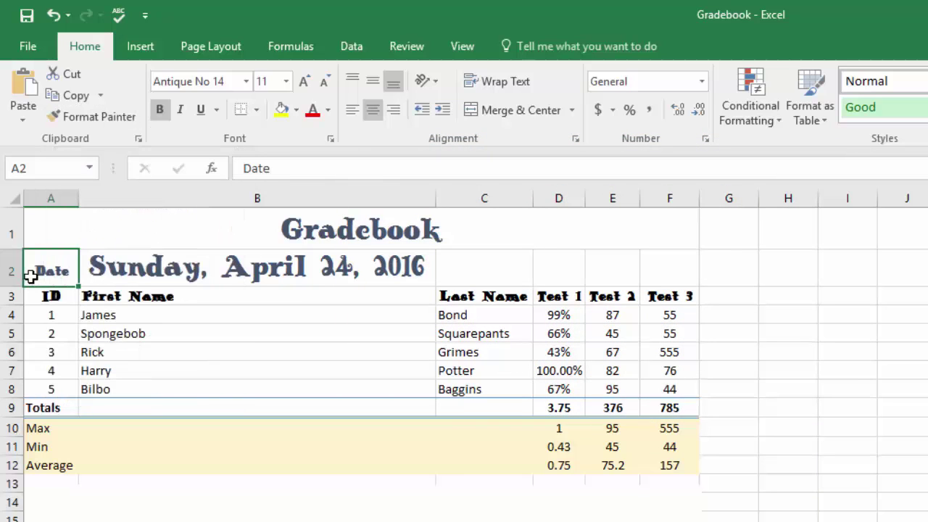
Copy the formatting of the First Name header in B3 onto the Date label in A2 with Format Painter
{"action": "left_click", "coordinate": [109, 300]}
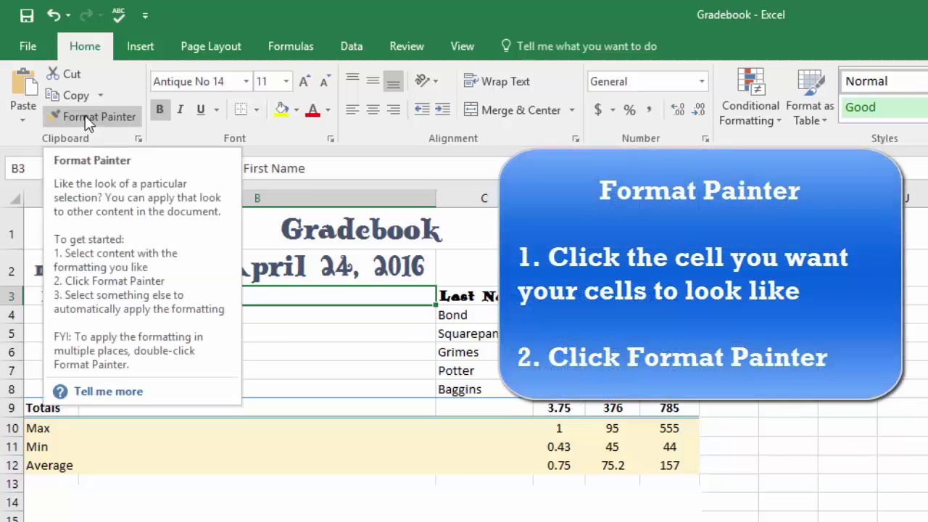
{"action": "left_click", "coordinate": [85, 115]}
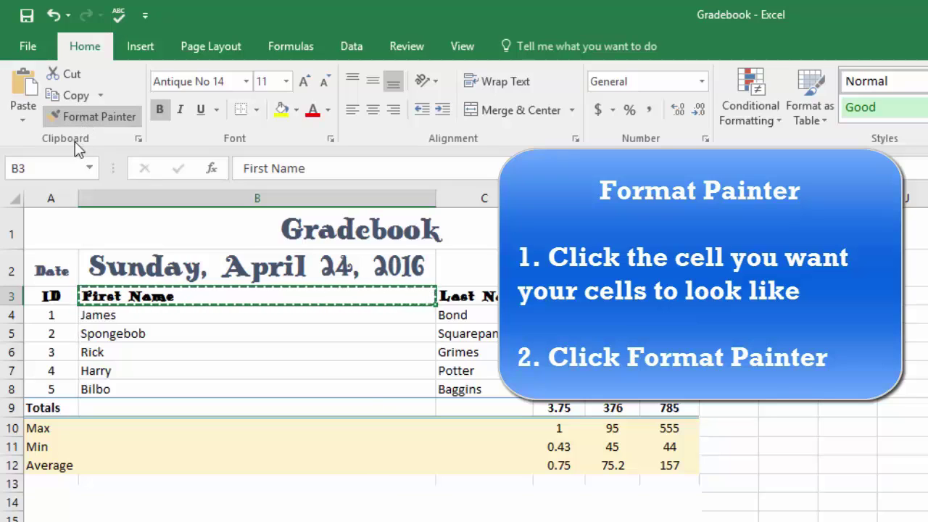
{"action": "left_click", "coordinate": [53, 269]}
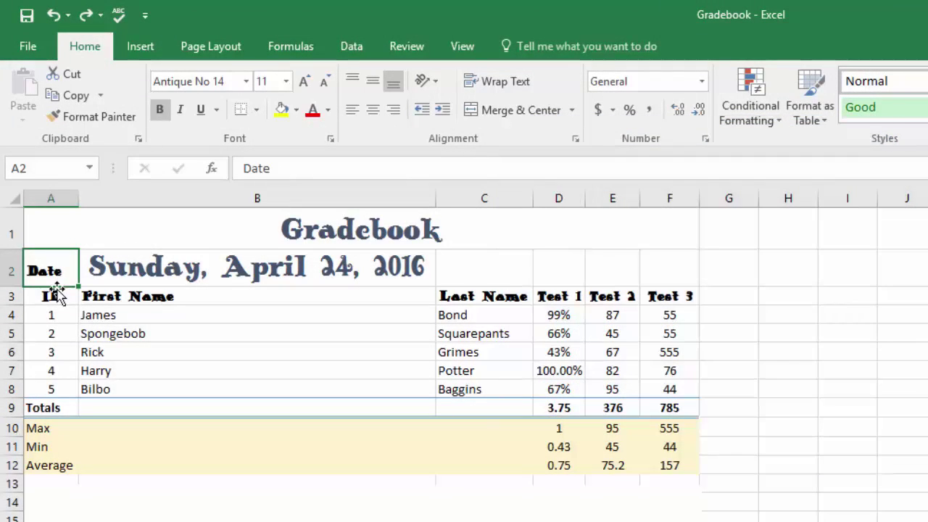
{"action": "left_click", "coordinate": [100, 296]}
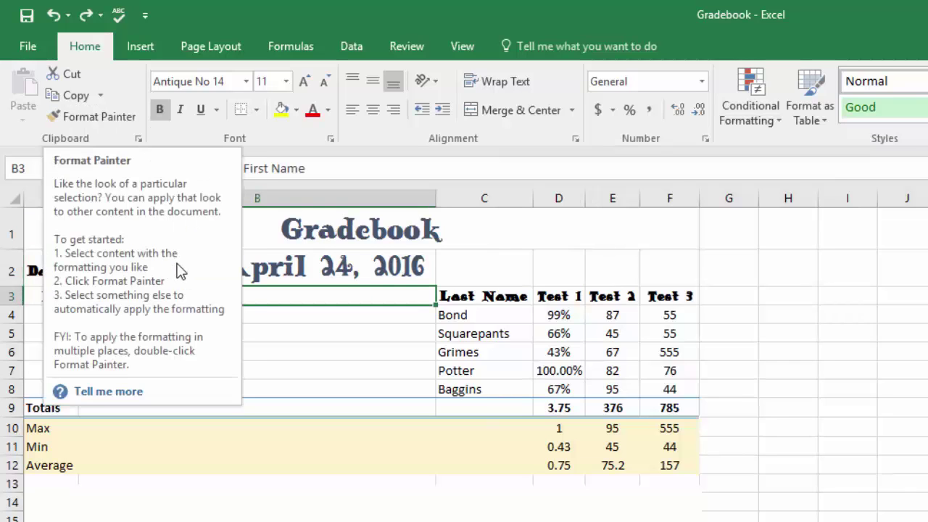
{"action": "left_click", "coordinate": [477, 303]}
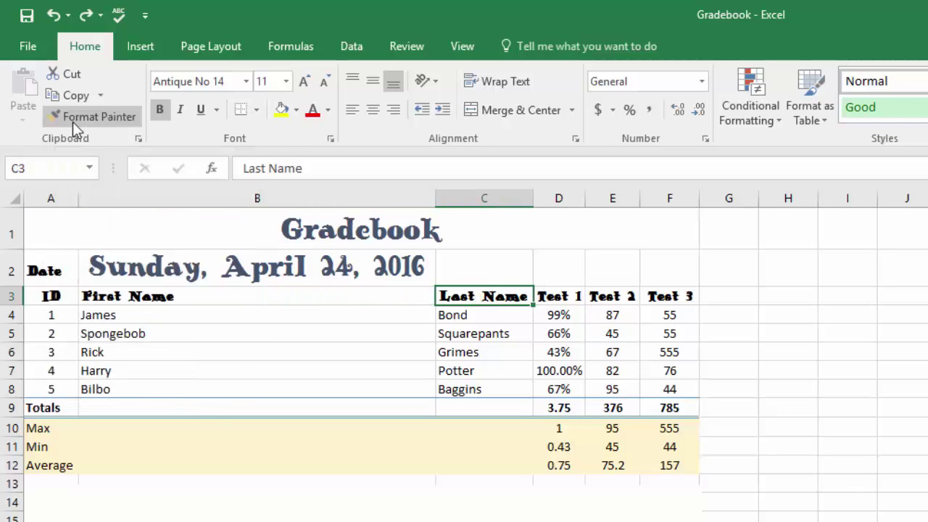
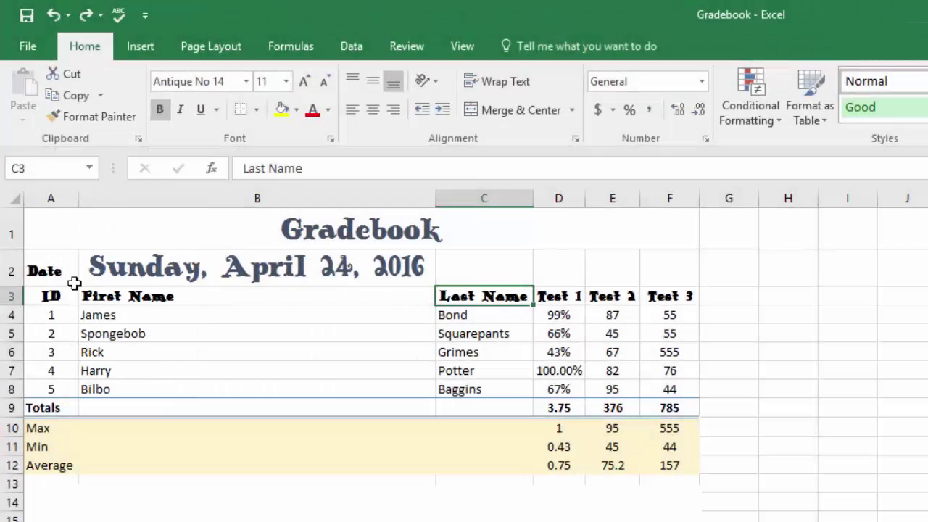
Fill the column header cells A3:F3 with yellow
{"action": "left_click", "coordinate": [42, 297]}
{"action": "left_click_drag", "start_coordinate": [98, 298], "coordinate": [660, 294]}
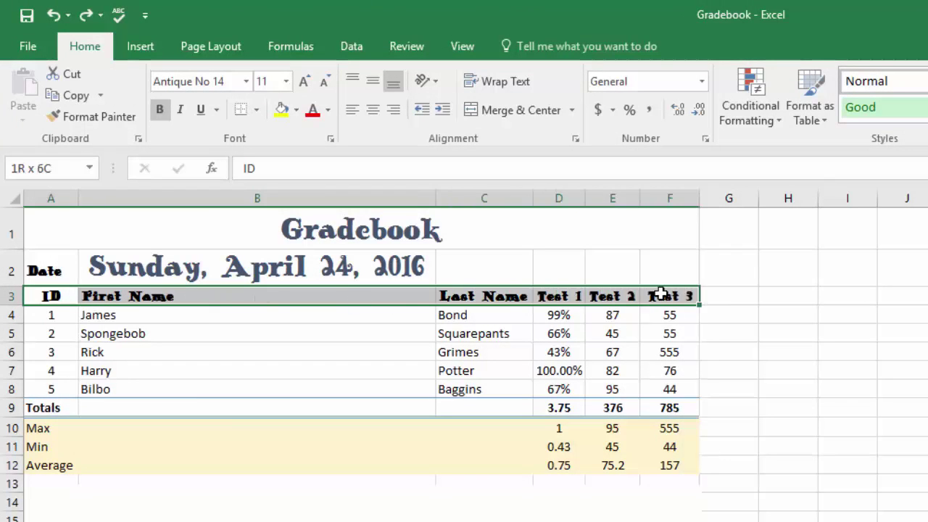
{"action": "left_click", "coordinate": [281, 110]}
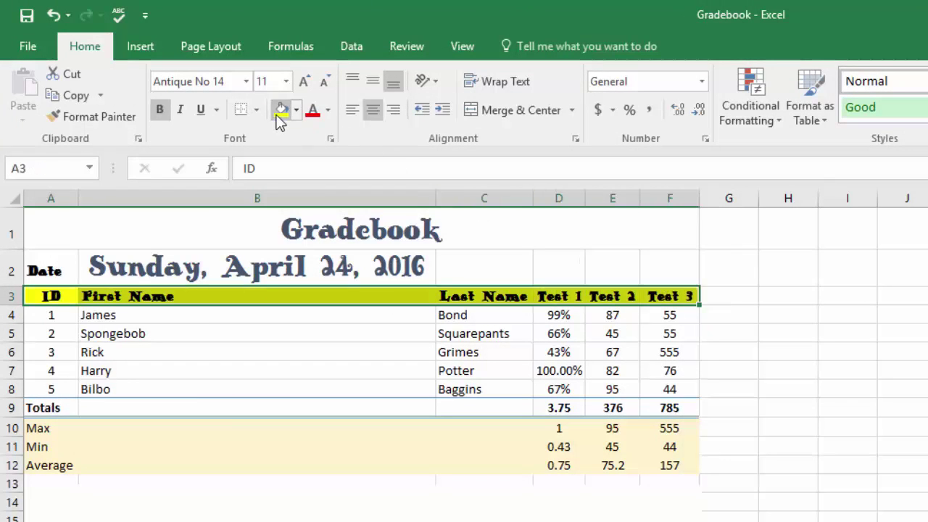
{"action": "left_click", "coordinate": [183, 296]}
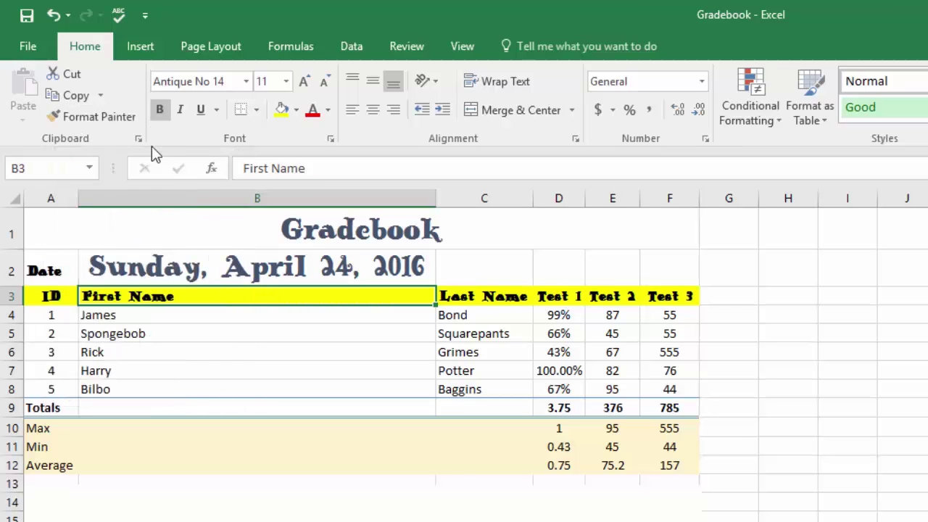
Copy the formatting of the First Name header in B3 onto all date row cells A2:F2 with Format Painter
{"action": "left_click", "coordinate": [104, 116]}
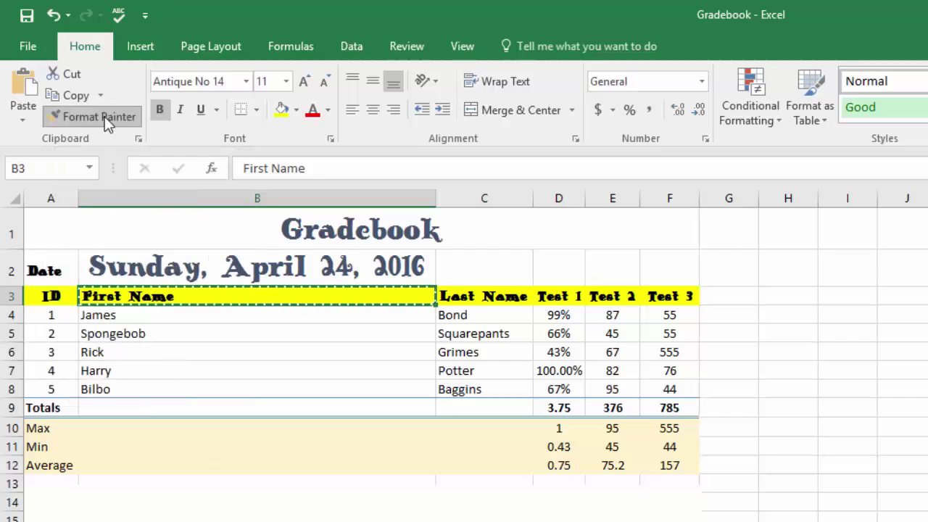
{"action": "left_click", "coordinate": [56, 266]}
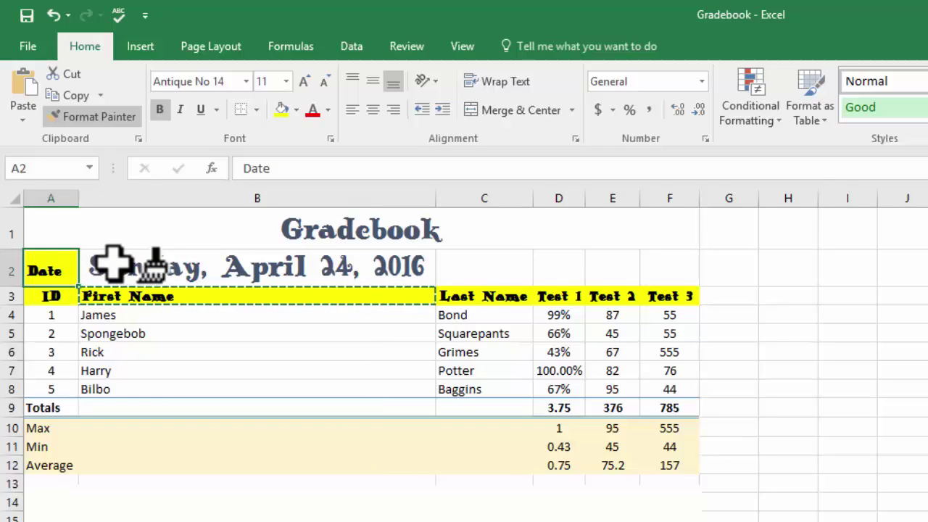
{"action": "left_click", "coordinate": [109, 264]}
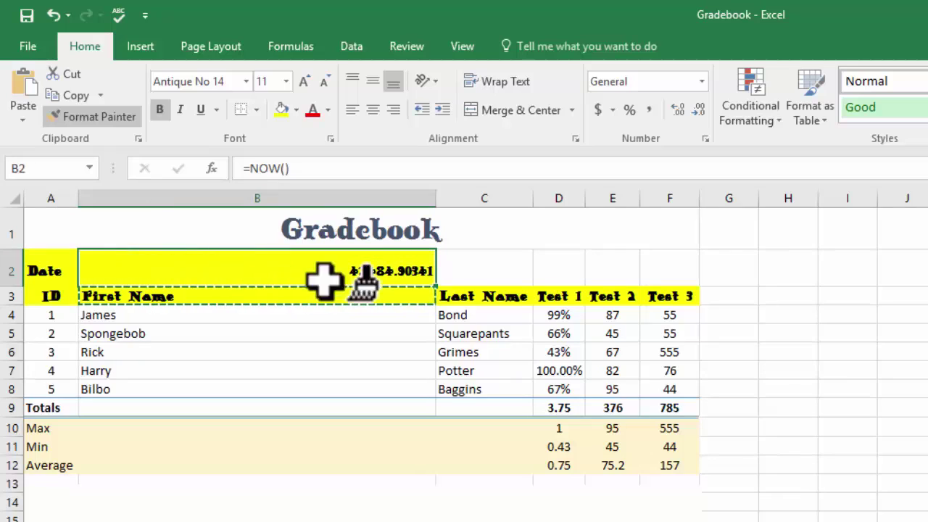
{"action": "left_click", "coordinate": [511, 268]}
{"action": "left_click", "coordinate": [569, 266]}
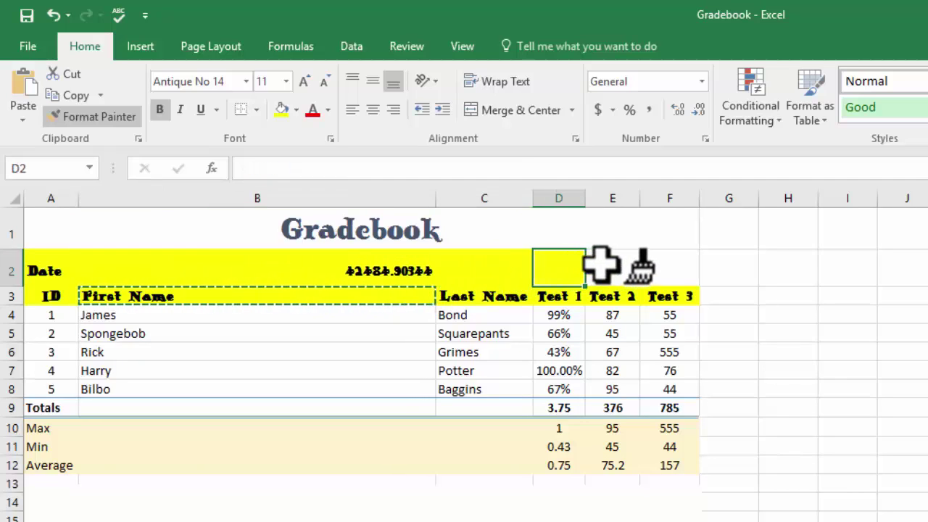
{"action": "left_click", "coordinate": [614, 266]}
{"action": "left_click", "coordinate": [671, 262]}
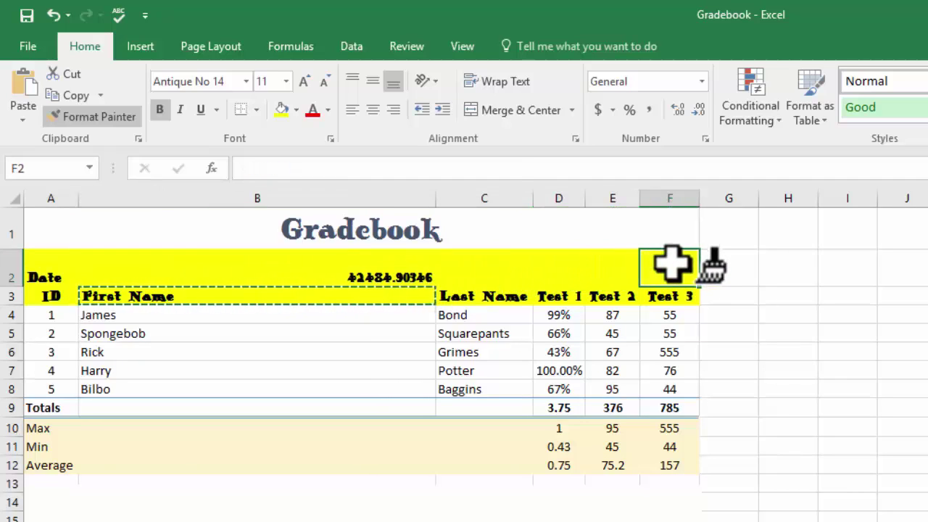
{"action": "left_click", "coordinate": [88, 114]}
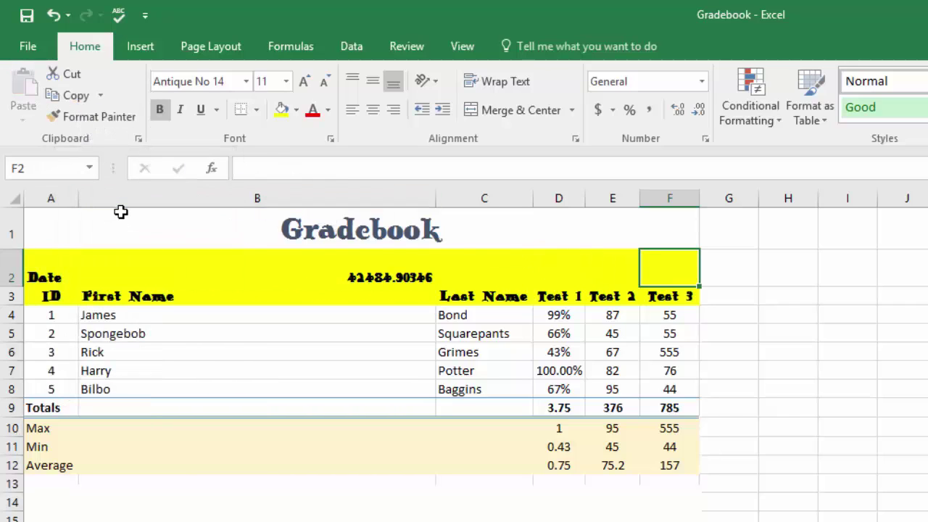
Format the NOW date in B2 with the long Date type "*Wednesday, March 14, 2012" and fit column B's width to its contents
{"action": "left_click", "coordinate": [178, 297]}
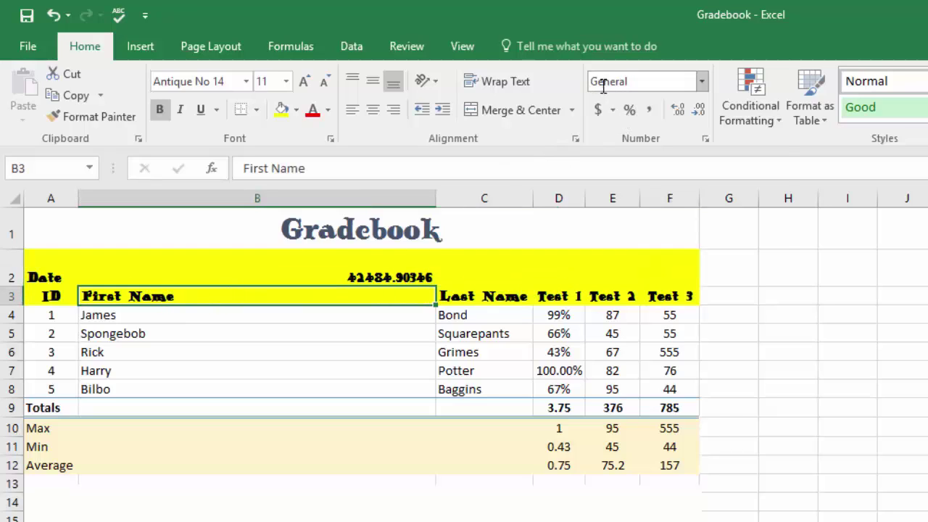
{"action": "left_click", "coordinate": [342, 265]}
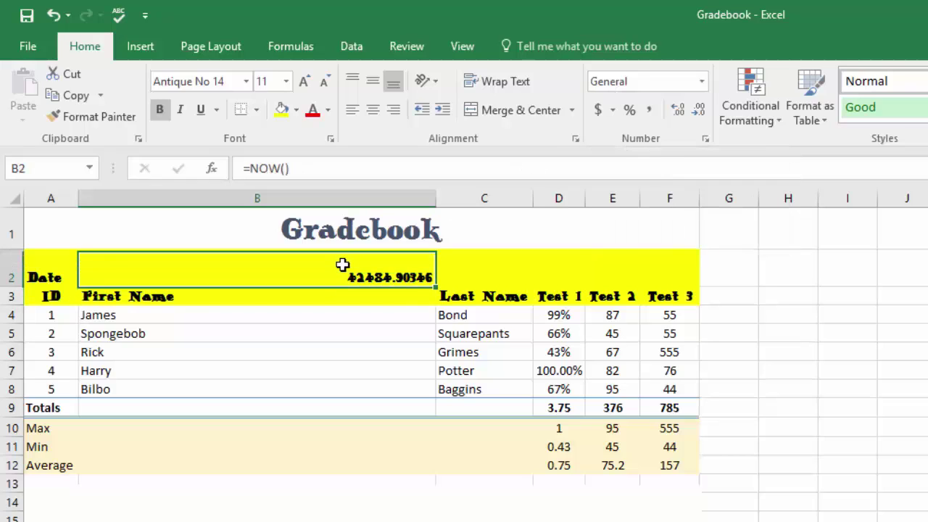
{"action": "left_click", "coordinate": [321, 303]}
{"action": "left_click", "coordinate": [329, 270]}
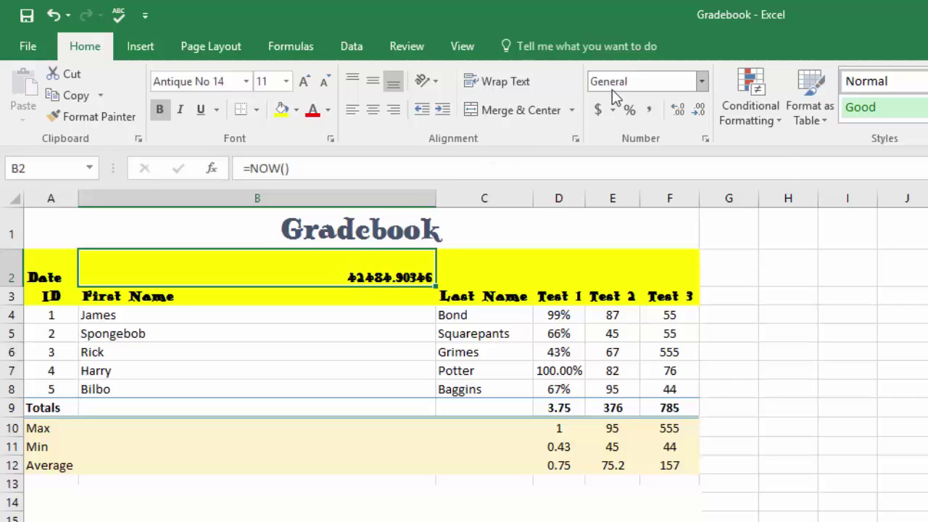
{"action": "left_click", "coordinate": [701, 83]}
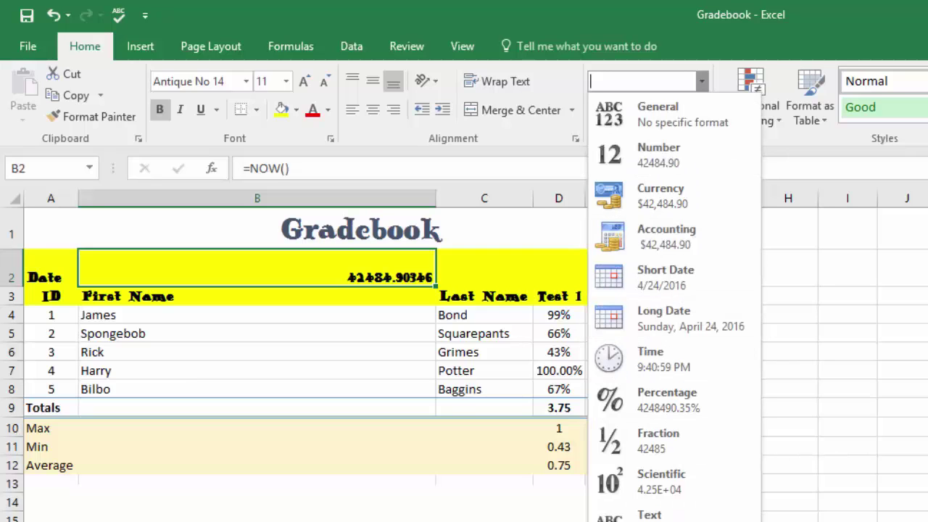
{"action": "key", "text": "Escape"}
{"action": "key", "text": "ctrl+1"}
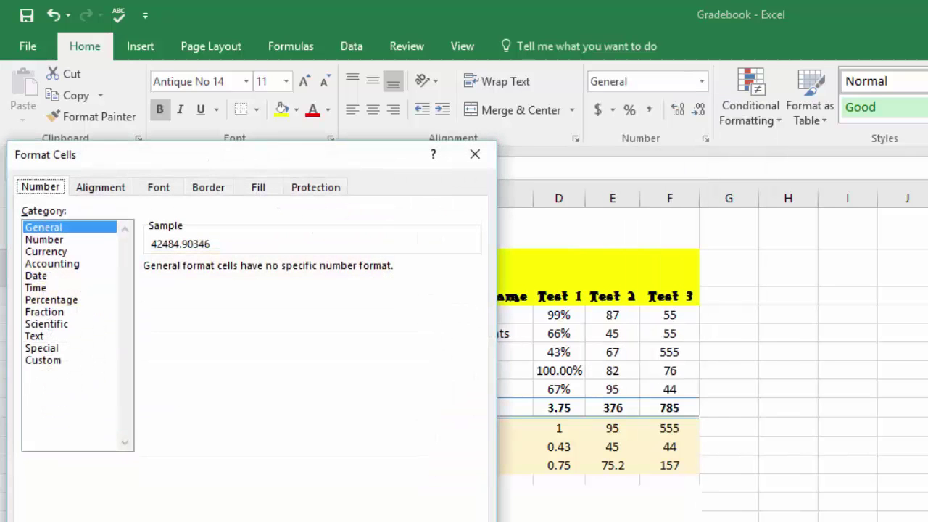
{"action": "left_click", "coordinate": [44, 278]}
{"action": "left_click", "coordinate": [197, 295]}
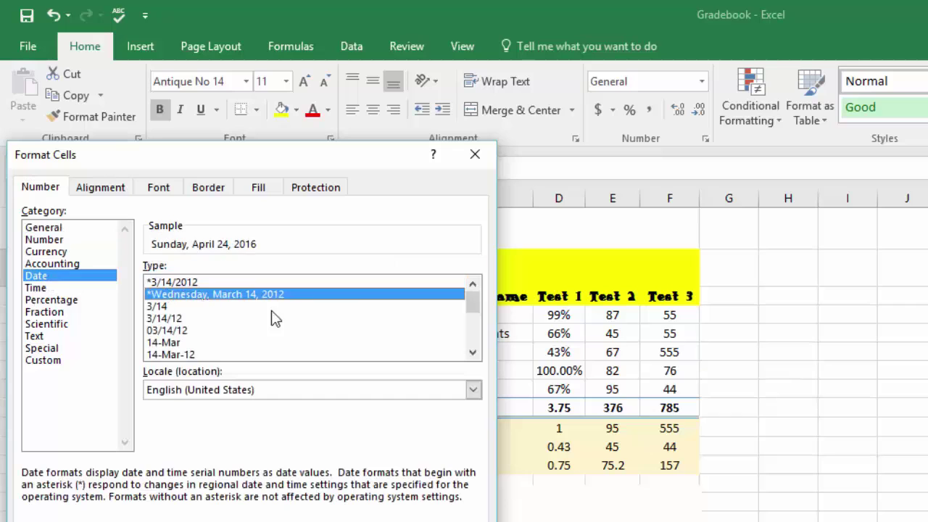
{"action": "key", "text": "Return"}
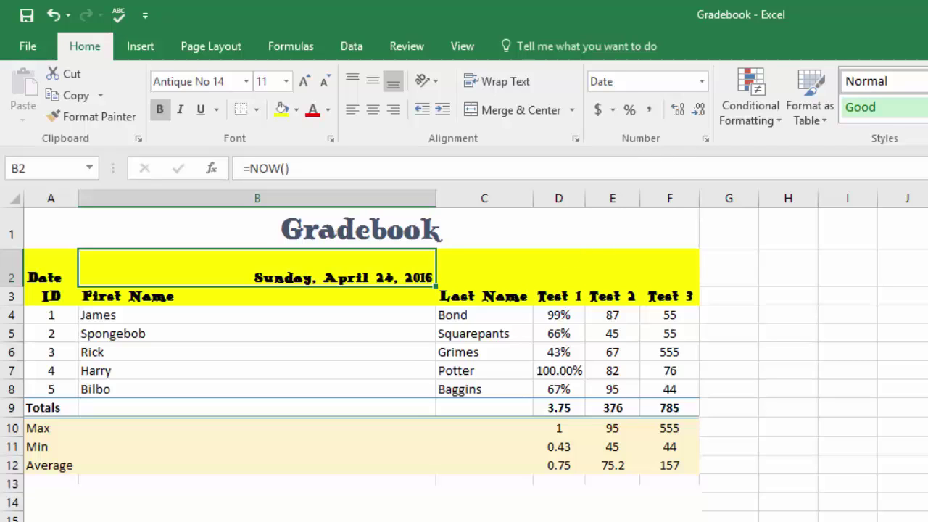
{"action": "double_click", "coordinate": [435, 197]}
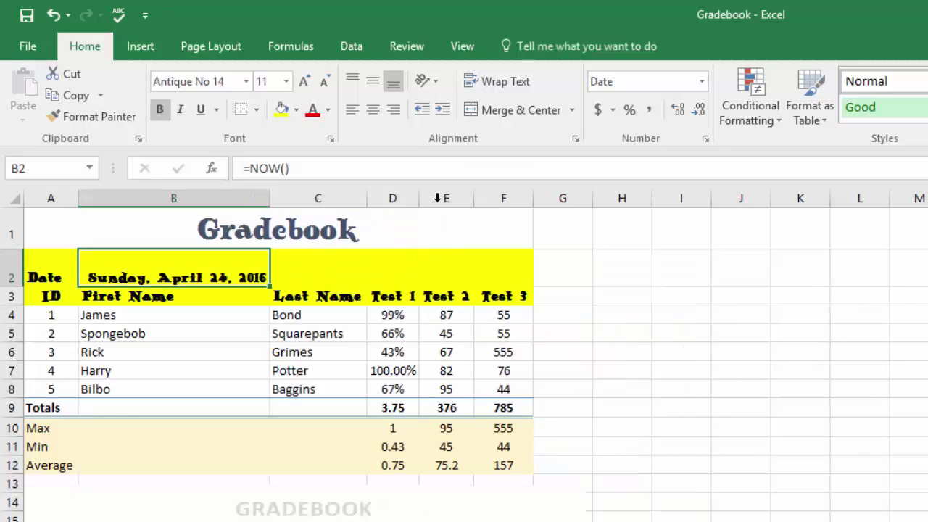
{"action": "left_click", "coordinate": [757, 393]}
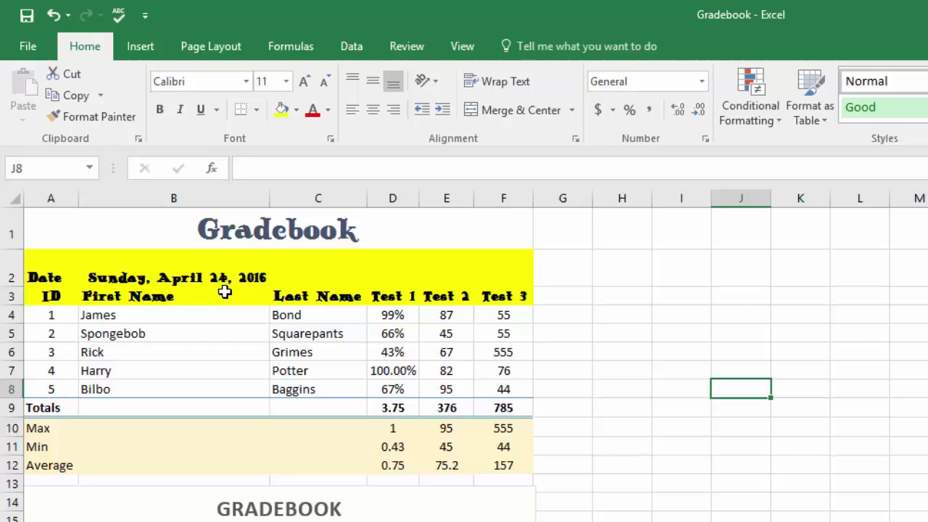
Rotate the Test 1, Test 2 and Test 3 headers in D3:F3 to -60 degrees
{"action": "left_click", "coordinate": [386, 293]}
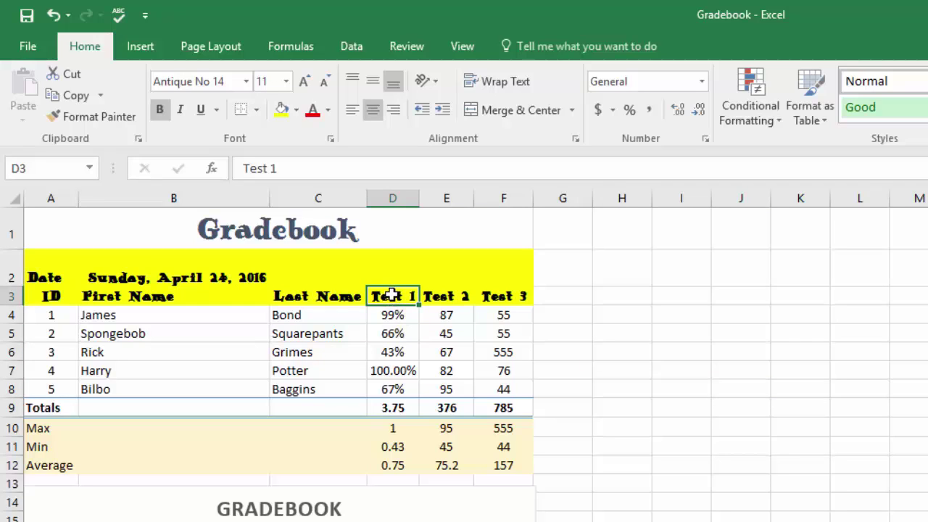
{"action": "left_click_drag", "start_coordinate": [397, 296], "coordinate": [522, 295]}
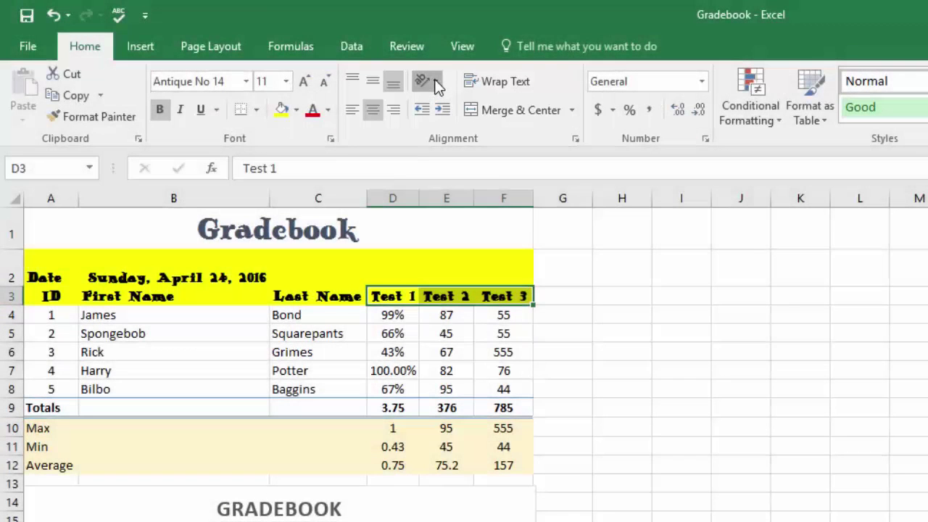
{"action": "left_click", "coordinate": [434, 82]}
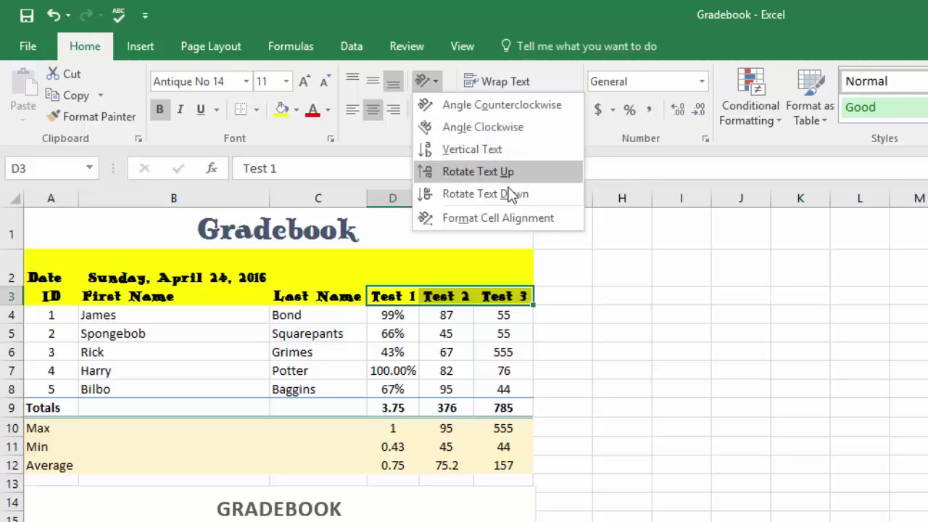
{"action": "left_click", "coordinate": [513, 218]}
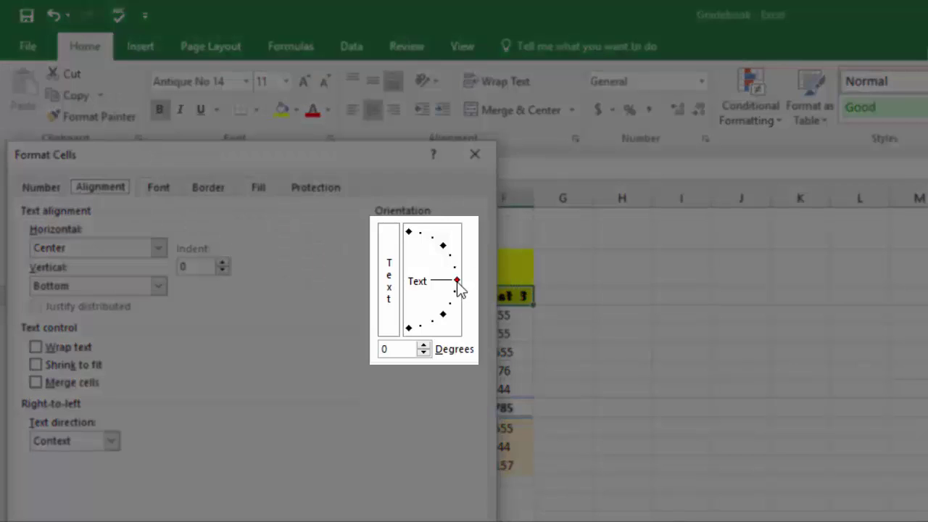
{"action": "left_click", "coordinate": [458, 284]}
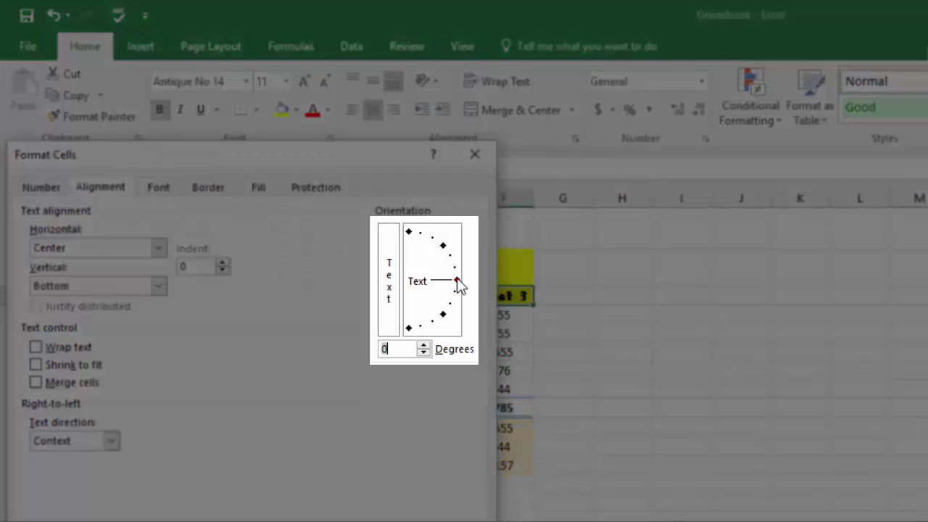
{"action": "left_click_drag", "start_coordinate": [456, 279], "coordinate": [431, 326]}
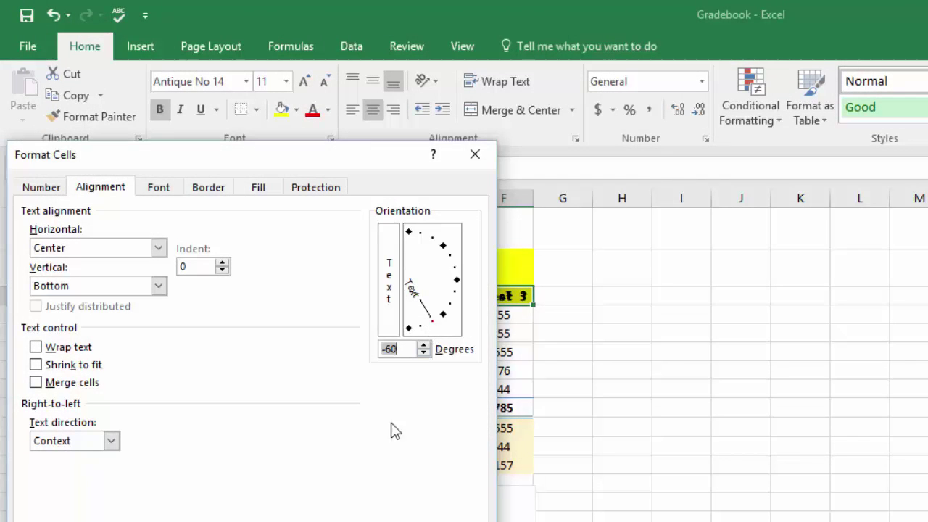
{"action": "key", "text": "Return"}
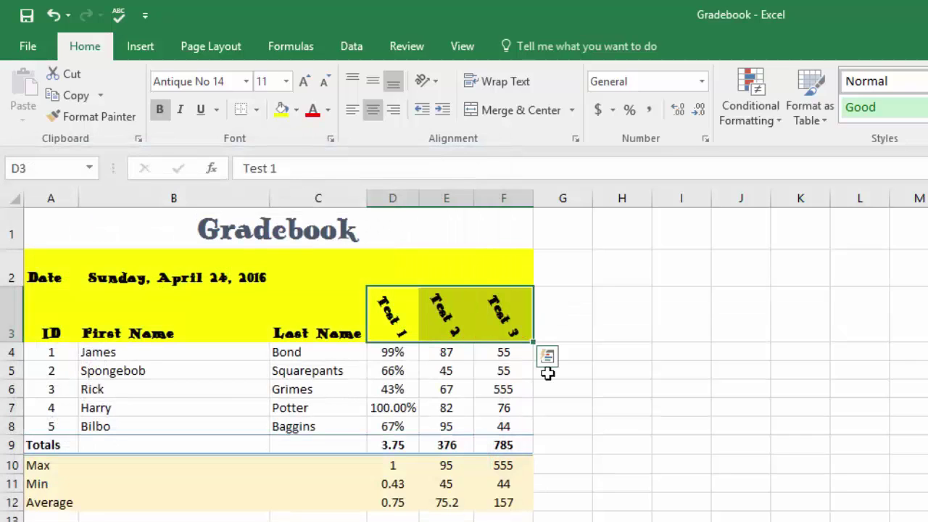
{"action": "left_click", "coordinate": [555, 324]}
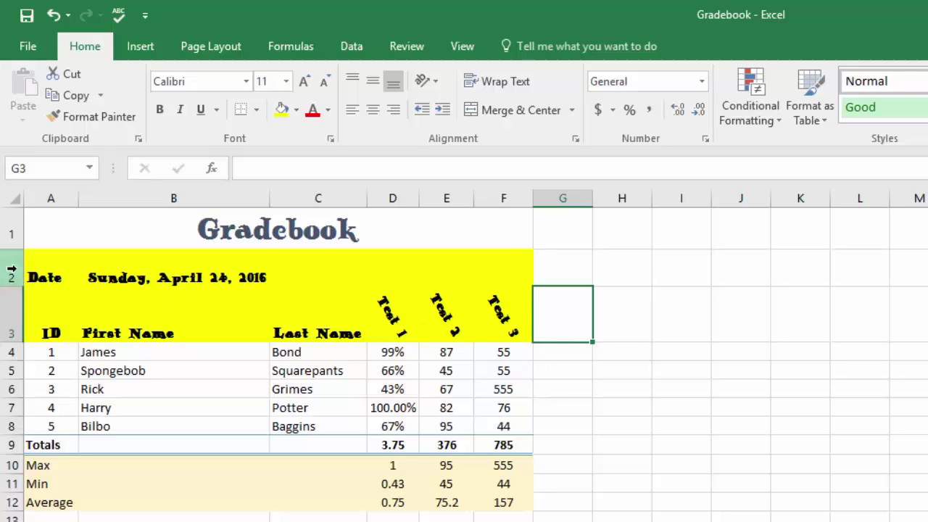
{"action": "left_click", "coordinate": [93, 273]}
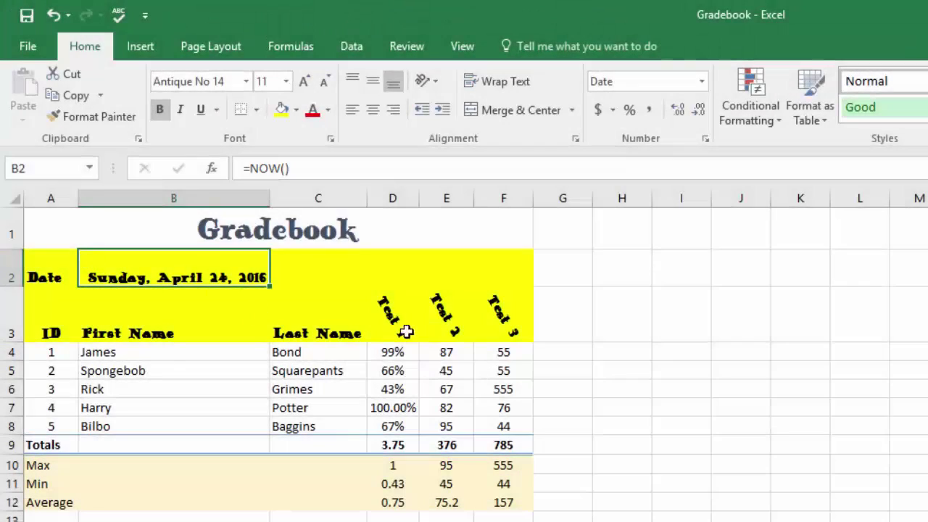
{"action": "left_click", "coordinate": [387, 311]}
{"action": "left_click_drag", "start_coordinate": [387, 312], "coordinate": [503, 314]}
{"action": "left_click", "coordinate": [435, 82]}
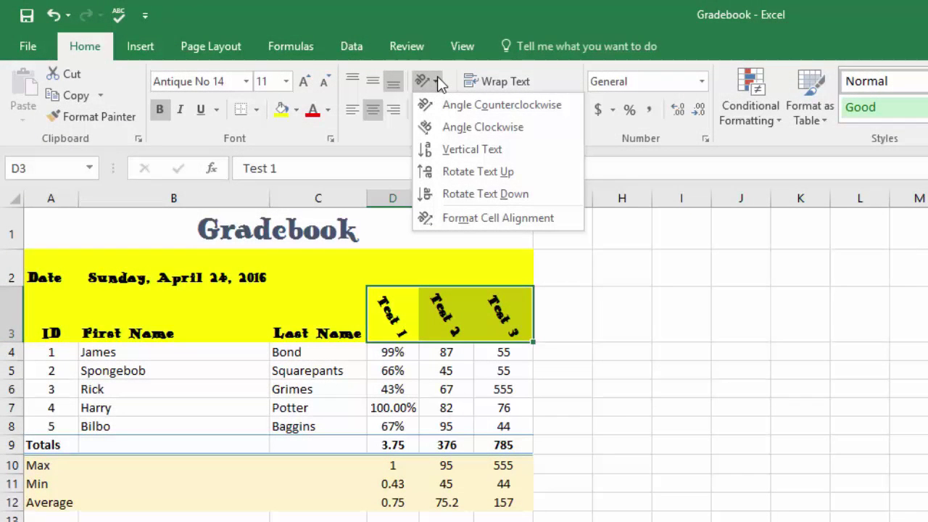
{"action": "left_click", "coordinate": [435, 81]}
Narrow the test score columns to suit their rotated headers
{"action": "left_click_drag", "start_coordinate": [415, 194], "coordinate": [416, 195]}
{"action": "left_click_drag", "start_coordinate": [473, 198], "coordinate": [466, 198]}
{"action": "left_click_drag", "start_coordinate": [527, 199], "coordinate": [514, 199]}
{"action": "left_click", "coordinate": [561, 317]}
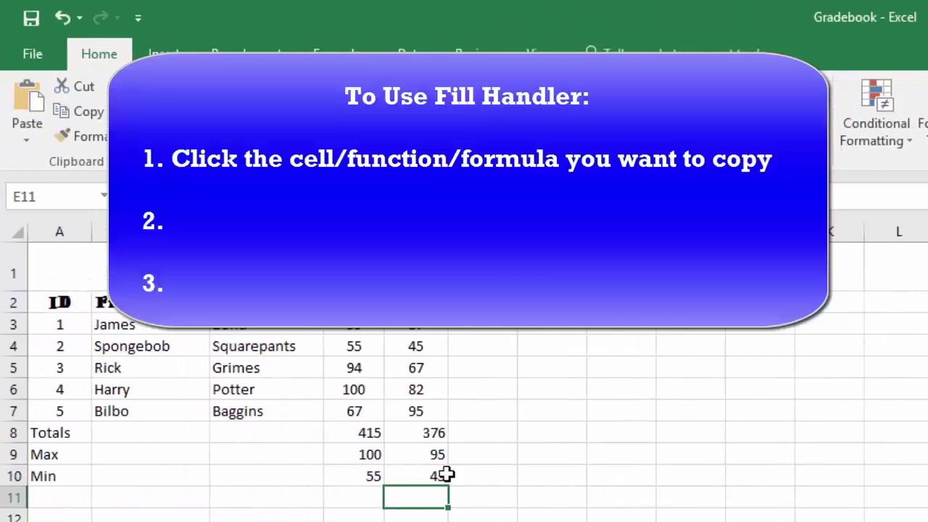
Copy the Min formula in E10 across the row to its right with the fill handle
{"action": "left_click", "coordinate": [411, 472]}
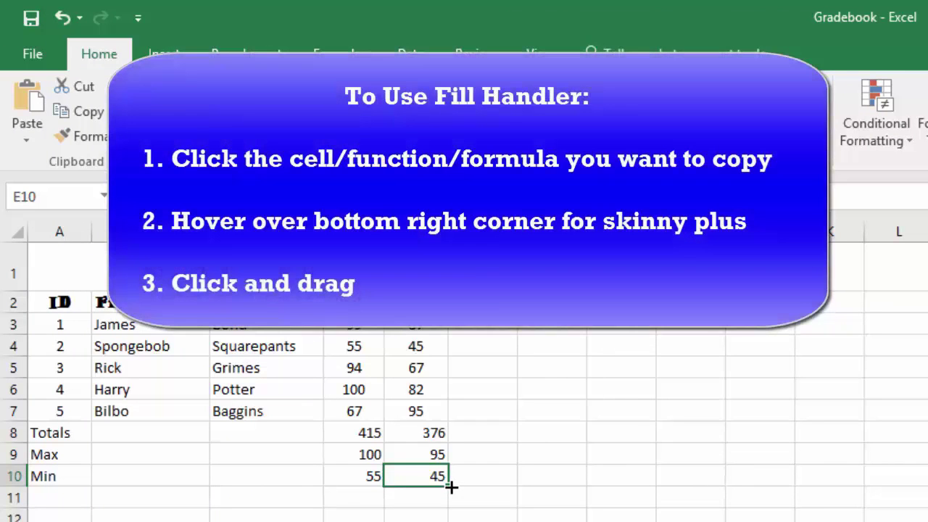
{"action": "left_click_drag", "start_coordinate": [450, 487], "coordinate": [654, 481]}
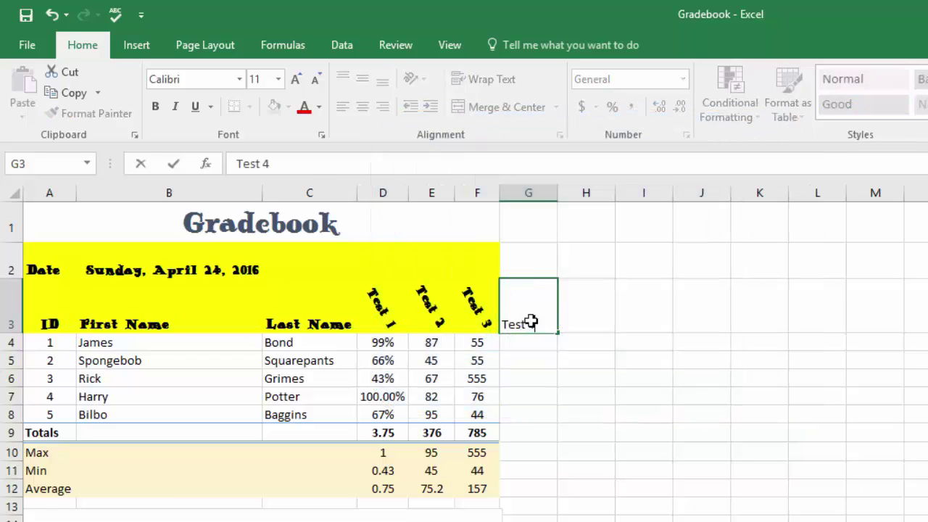
Enter the column headers Test 4 in G3 and test 5 in H3
{"action": "key", "text": "Tab"}
{"action": "type", "text": "test"}
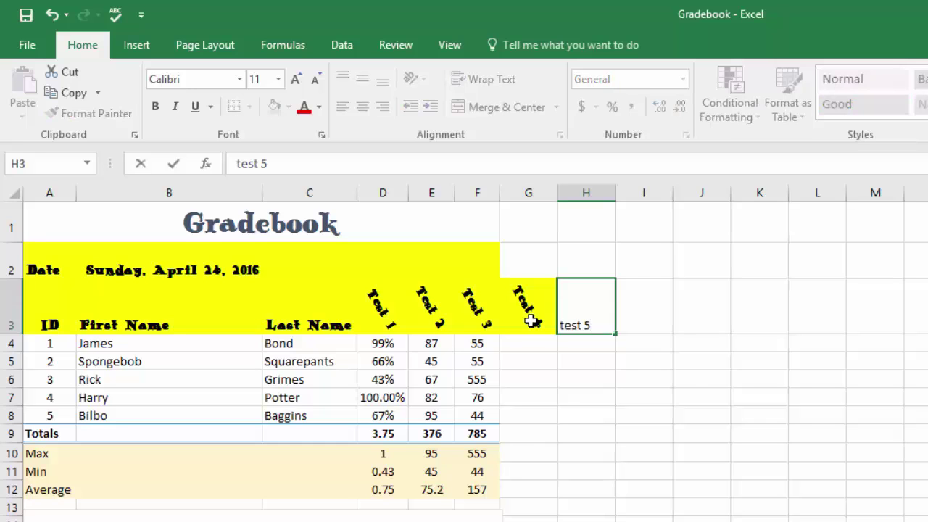
{"action": "key", "text": "Return"}
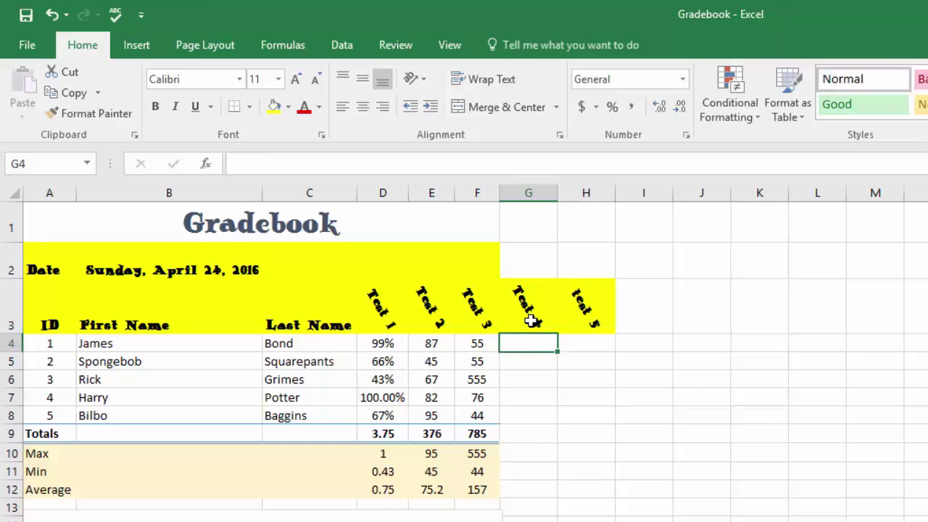
Undo the entries of the two new test headers in G3 and H3
{"action": "left_click", "coordinate": [52, 14]}
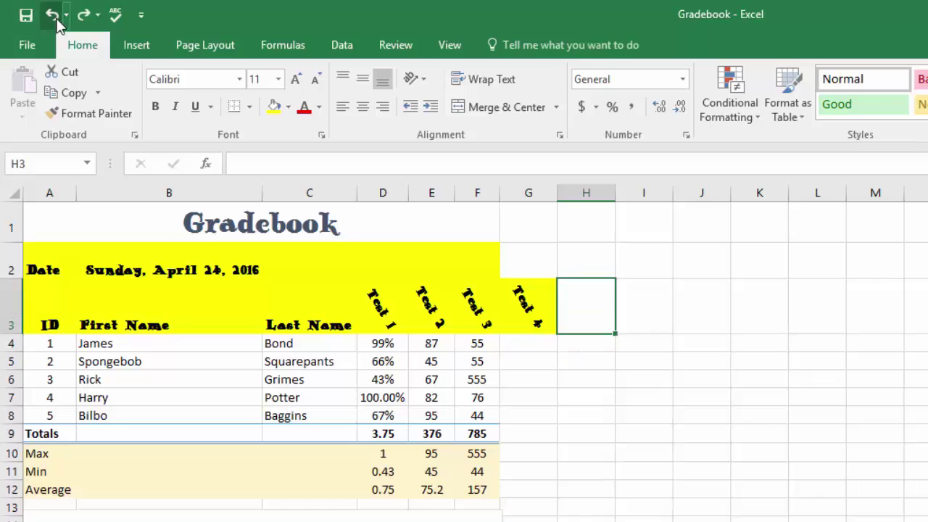
{"action": "left_click", "coordinate": [52, 14]}
{"action": "left_click", "coordinate": [52, 15]}
Copy the Test 3 header from F3 and paste it into G3
{"action": "left_click", "coordinate": [469, 303]}
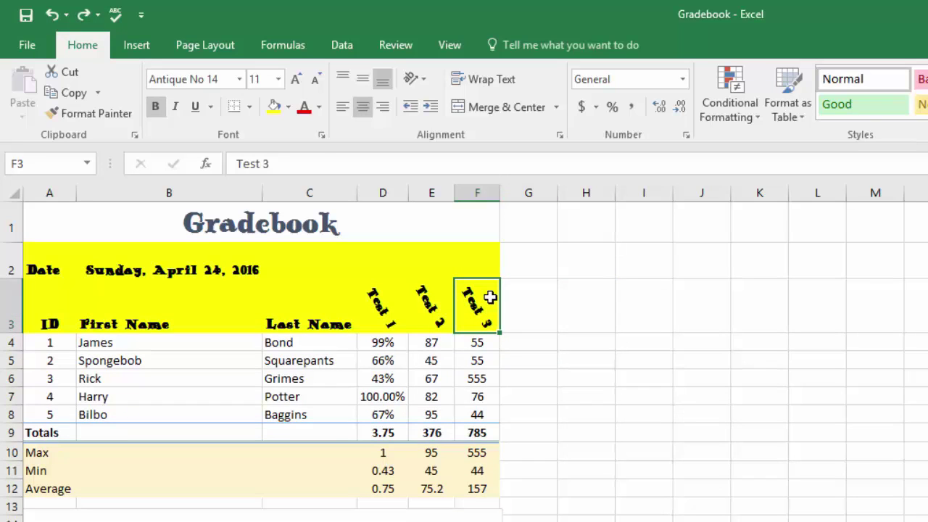
{"action": "key", "text": "ctrl+c"}
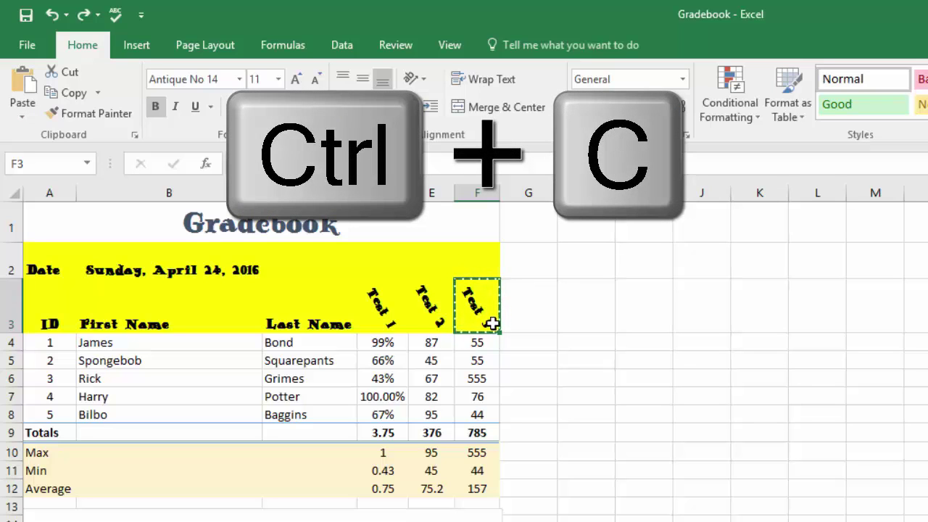
{"action": "left_click", "coordinate": [532, 305]}
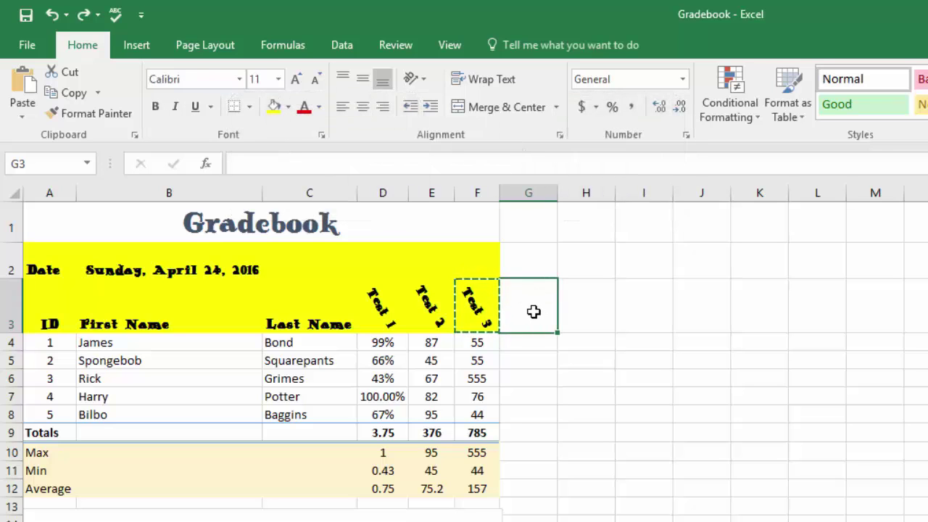
{"action": "key", "text": "ctrl+v"}
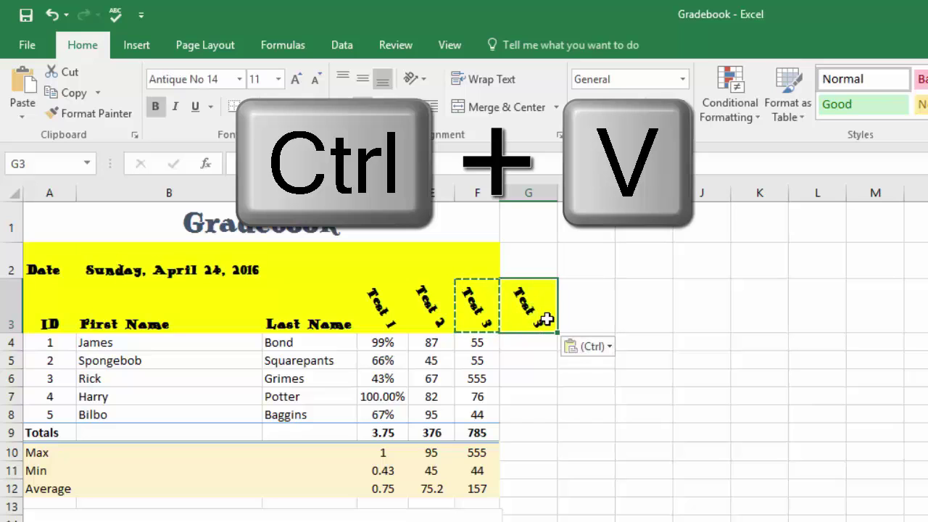
Change the pasted header in G3 to Test 4
{"action": "double_click", "coordinate": [545, 324]}
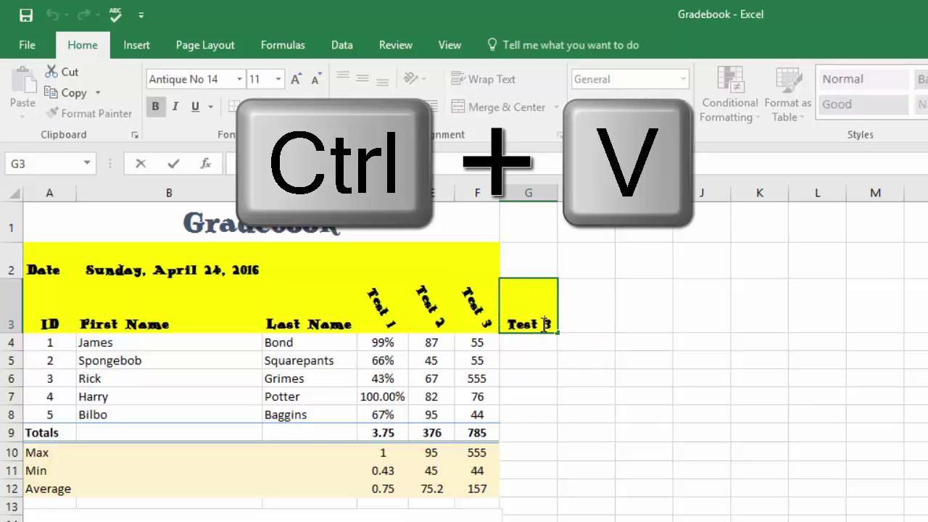
{"action": "double_click", "coordinate": [548, 324]}
{"action": "type", "text": "4"}
{"action": "left_click", "coordinate": [601, 385]}
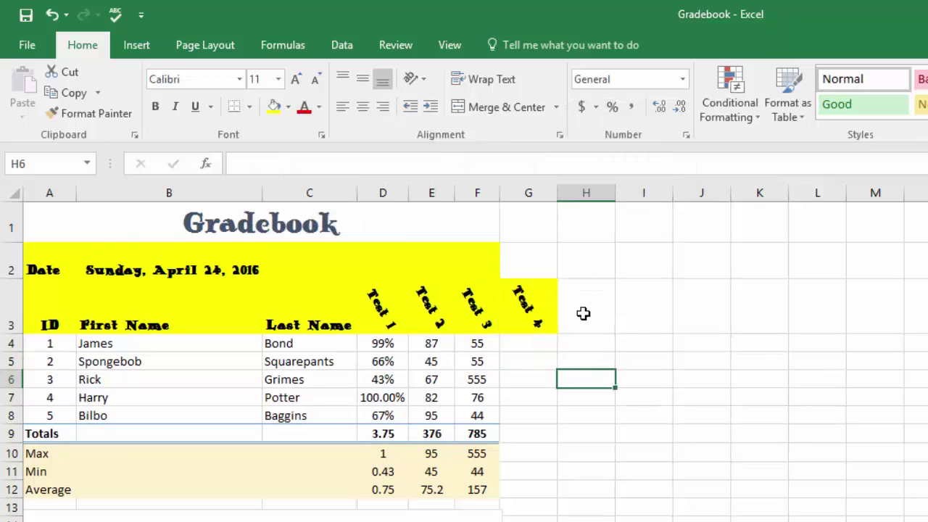
Undo the Test 4 edit, the header pasted into G3 and the earlier width changes of columns E and F
{"action": "left_click", "coordinate": [51, 15]}
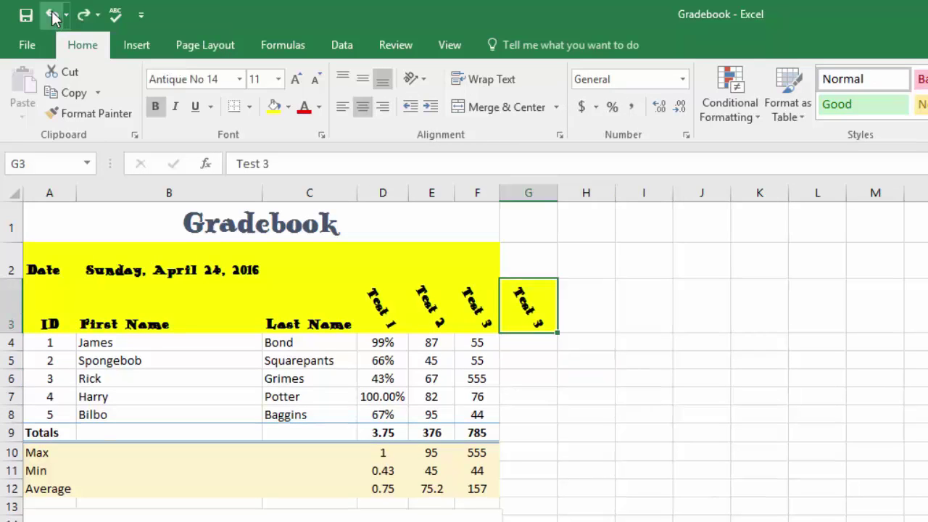
{"action": "left_click", "coordinate": [51, 14]}
{"action": "left_click", "coordinate": [50, 14]}
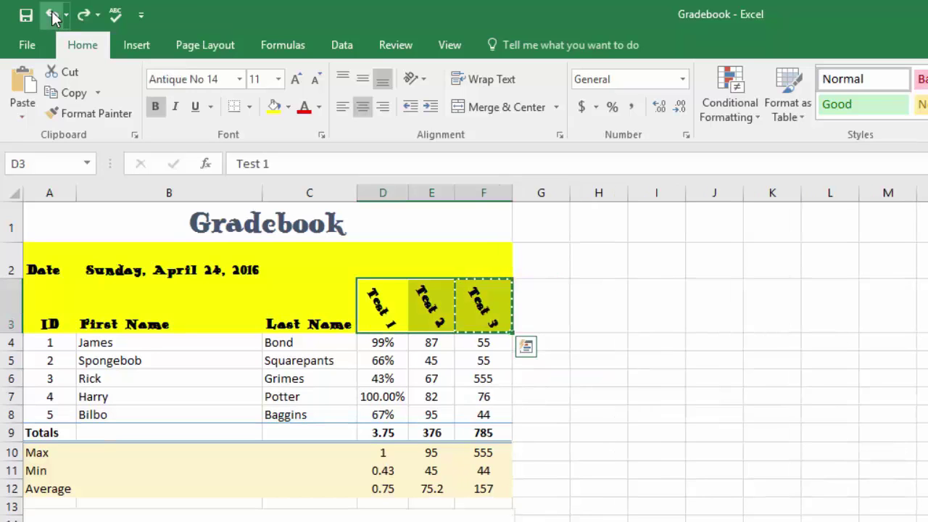
{"action": "left_click", "coordinate": [52, 14]}
{"action": "left_click", "coordinate": [52, 15]}
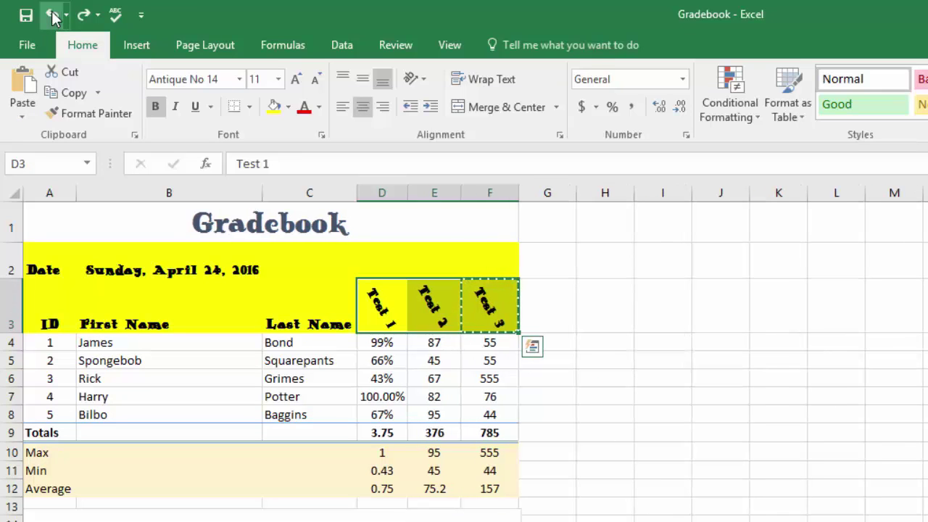
{"action": "double_click", "coordinate": [543, 305]}
{"action": "left_click", "coordinate": [544, 364]}
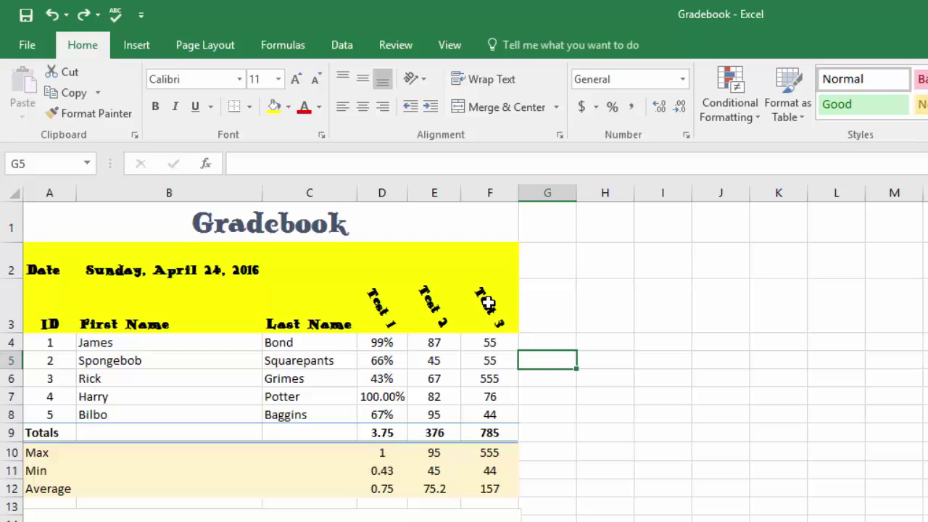
Extend the Test 3 header in F3 across to H3 with the fill handle
{"action": "left_click", "coordinate": [380, 308]}
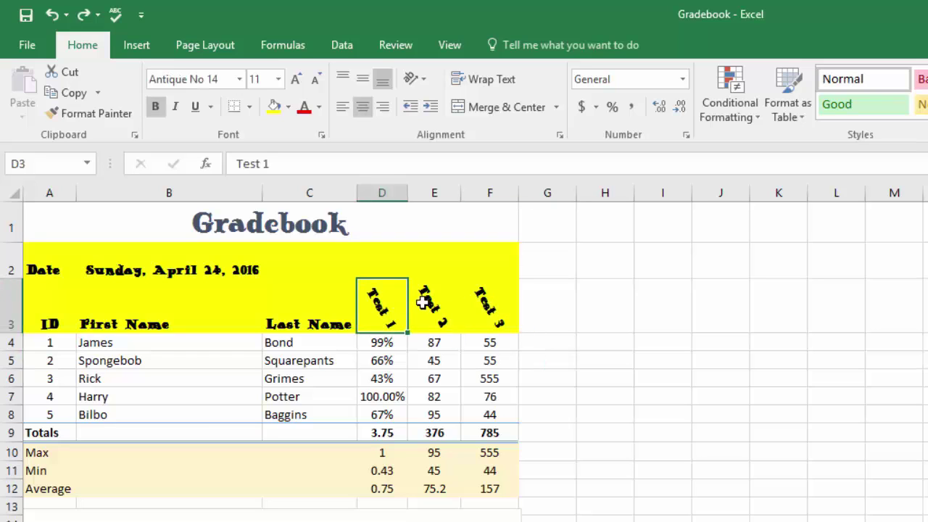
{"action": "left_click", "coordinate": [450, 302]}
{"action": "left_click", "coordinate": [477, 300]}
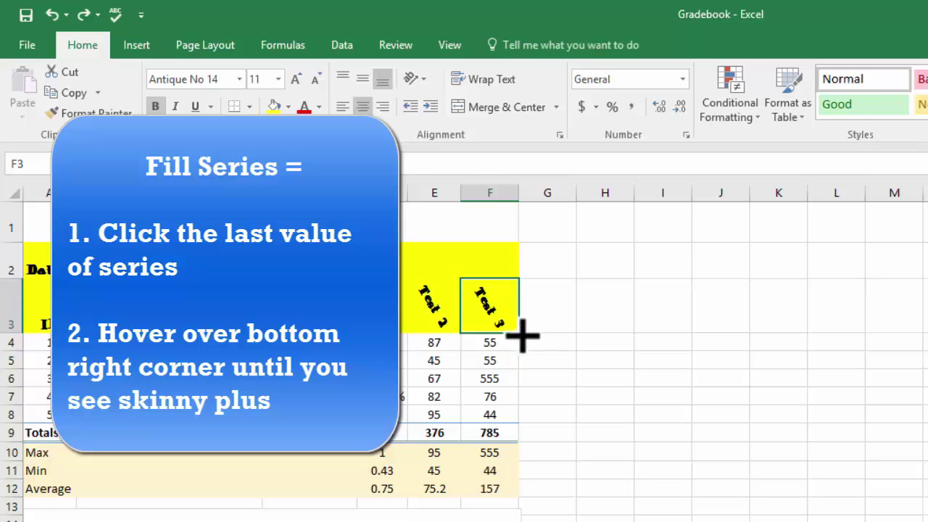
{"action": "left_click_drag", "start_coordinate": [522, 335], "coordinate": [621, 327]}
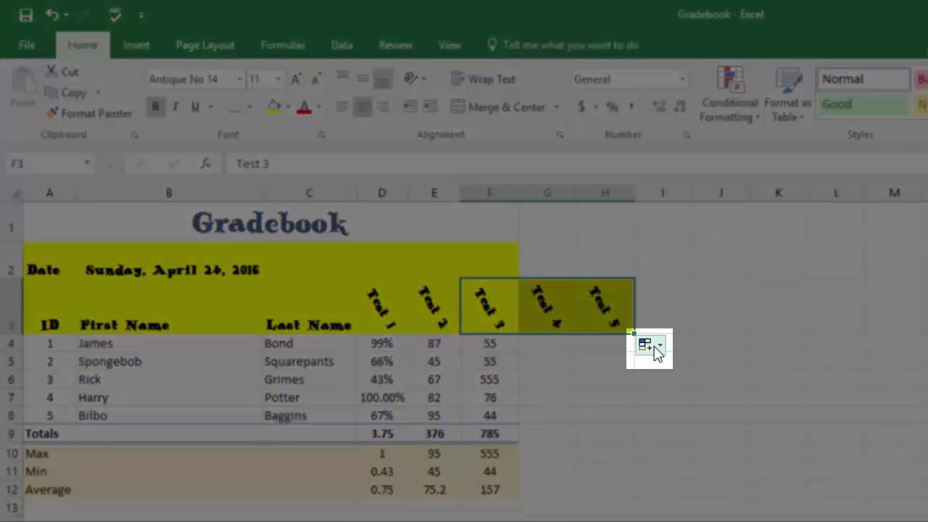
Switch the filled headers in G3:H3 to Copy Cells and back to Fill Series
{"action": "left_click", "coordinate": [658, 346]}
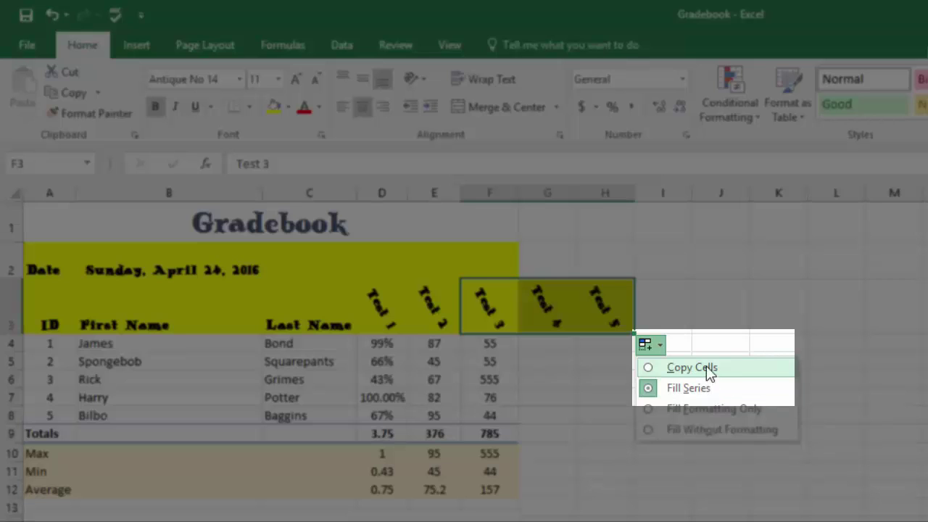
{"action": "left_click", "coordinate": [708, 368]}
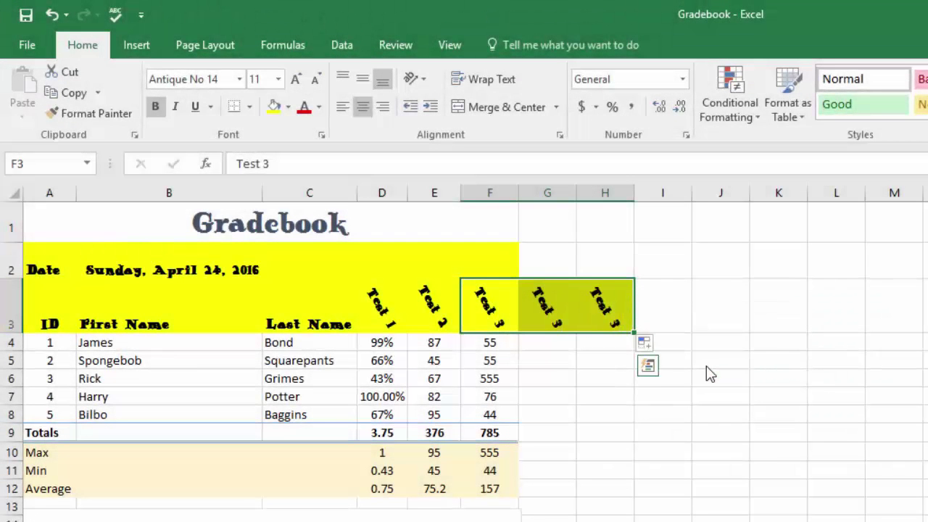
{"action": "left_click", "coordinate": [651, 349]}
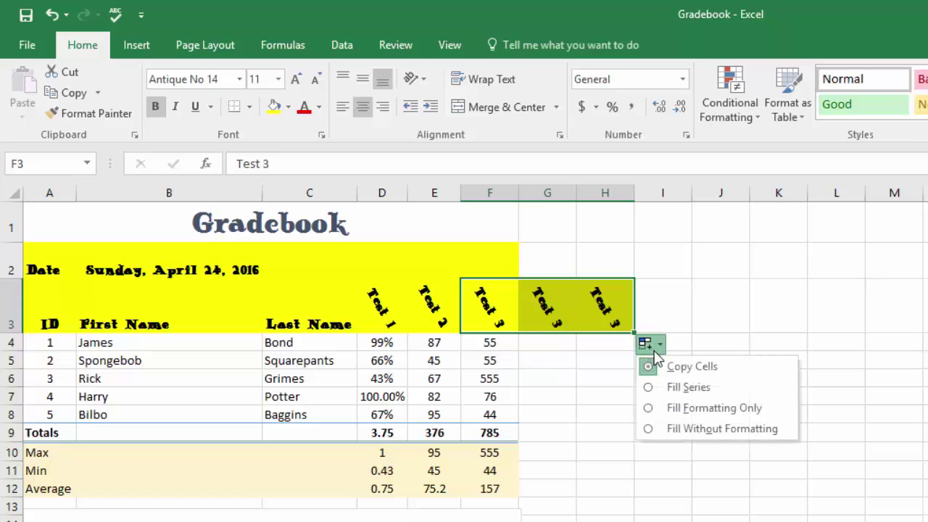
{"action": "left_click", "coordinate": [673, 387]}
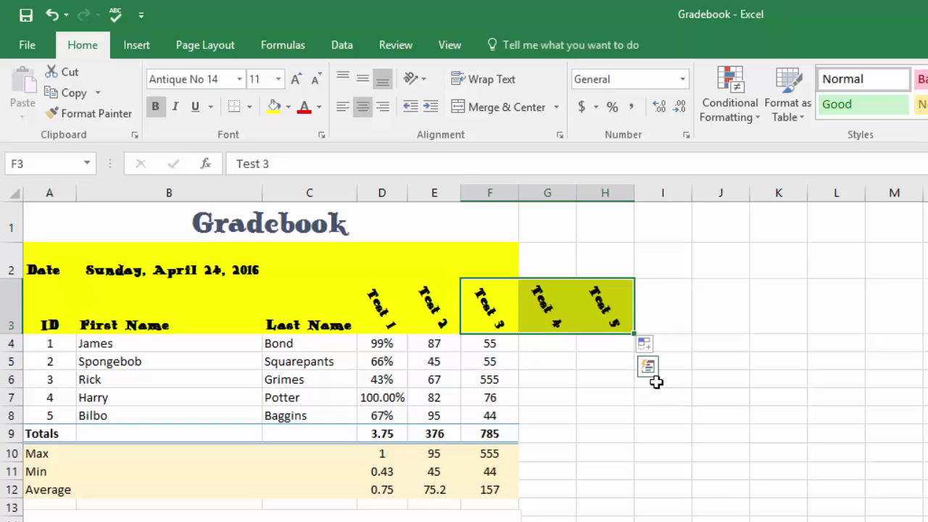
{"action": "left_click", "coordinate": [581, 371]}
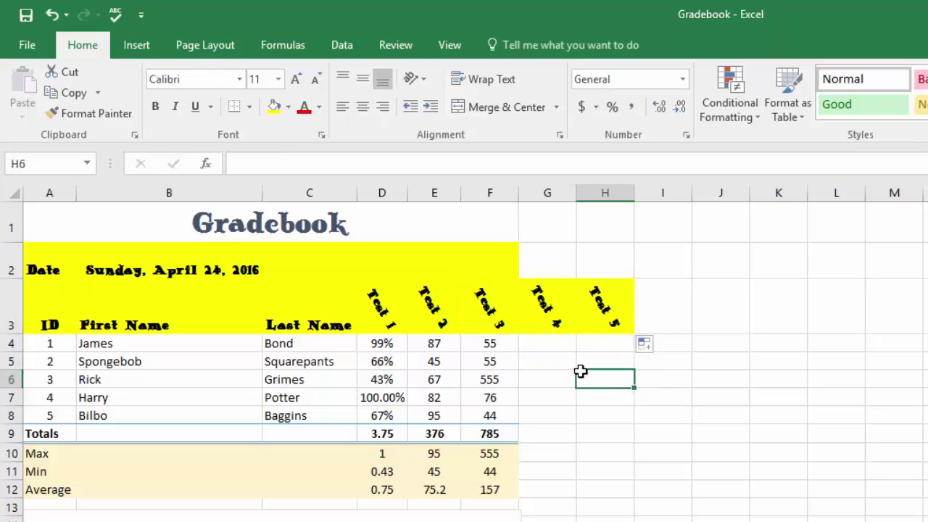
Enter 1 in I3 and extend it across to M3 using Fill Series
{"action": "left_click", "coordinate": [664, 310]}
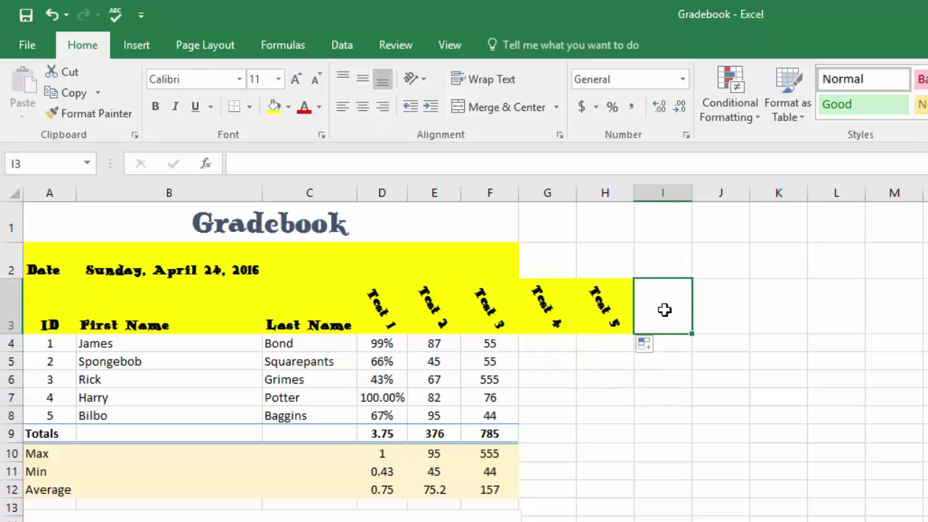
{"action": "type", "text": "1"}
{"action": "key", "text": "Return"}
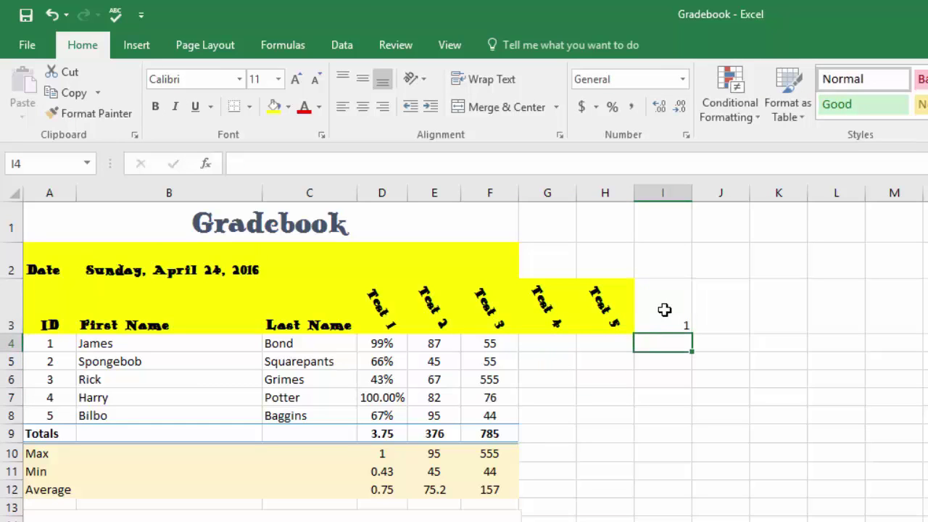
{"action": "left_click", "coordinate": [664, 310]}
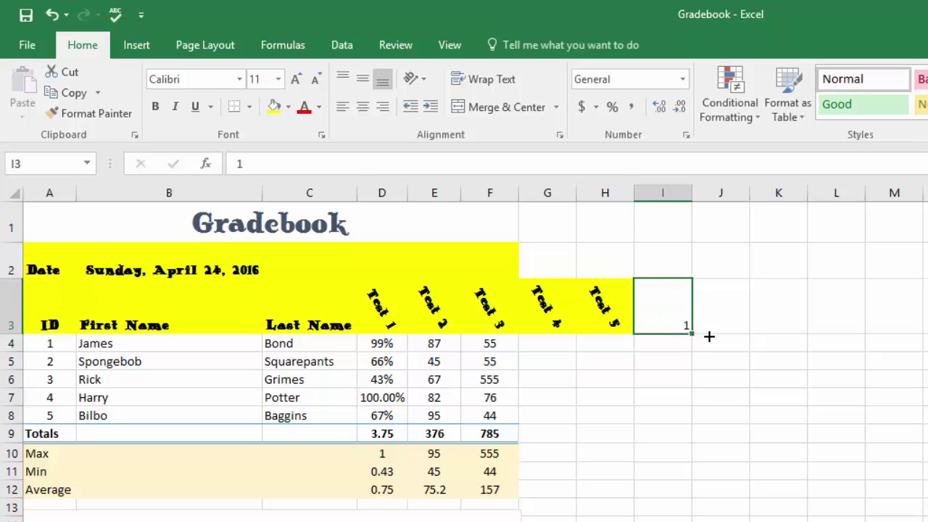
{"action": "left_click_drag", "start_coordinate": [709, 336], "coordinate": [801, 333]}
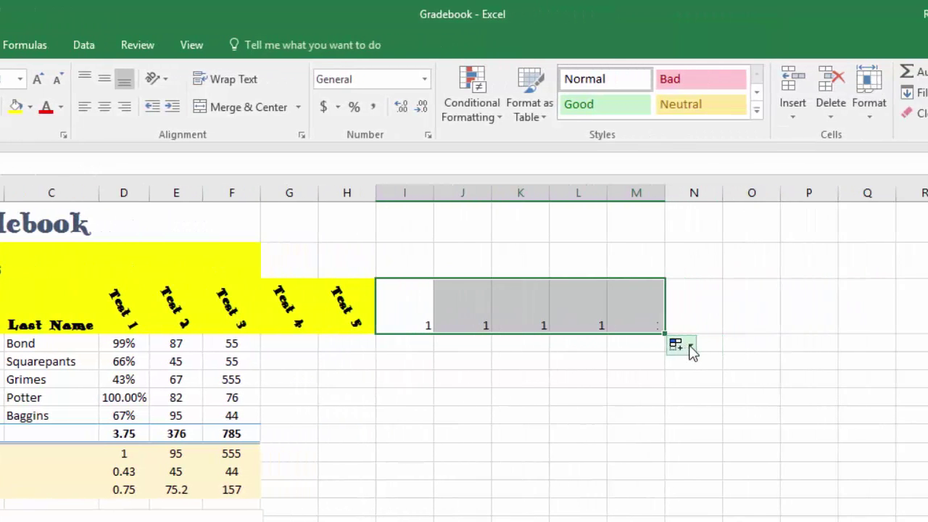
{"action": "left_click", "coordinate": [689, 347]}
{"action": "left_click", "coordinate": [714, 388]}
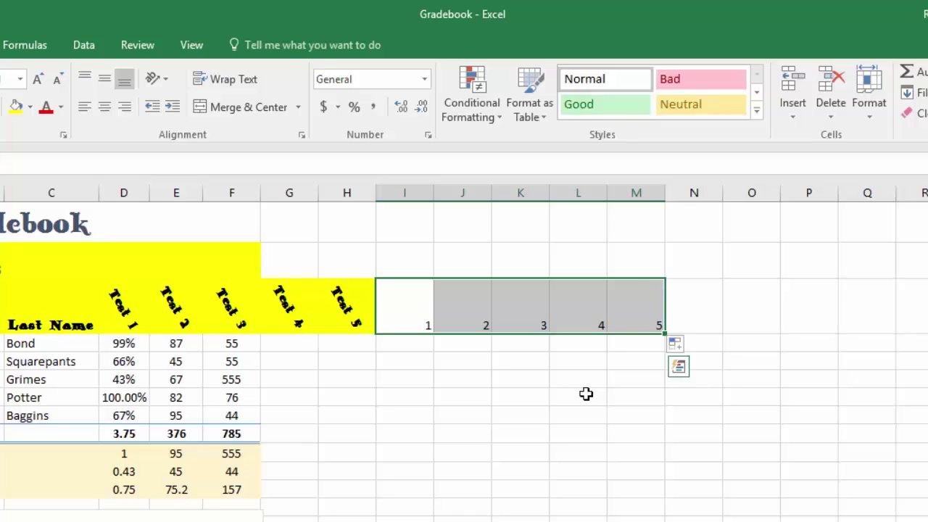
Clear the numbers from I3:M3 and enter 5 in M3
{"action": "key", "text": "Delete"}
{"action": "left_click_drag", "start_coordinate": [462, 304], "coordinate": [643, 308]}
{"action": "left_click", "coordinate": [643, 308]}
{"action": "type", "text": "5"}
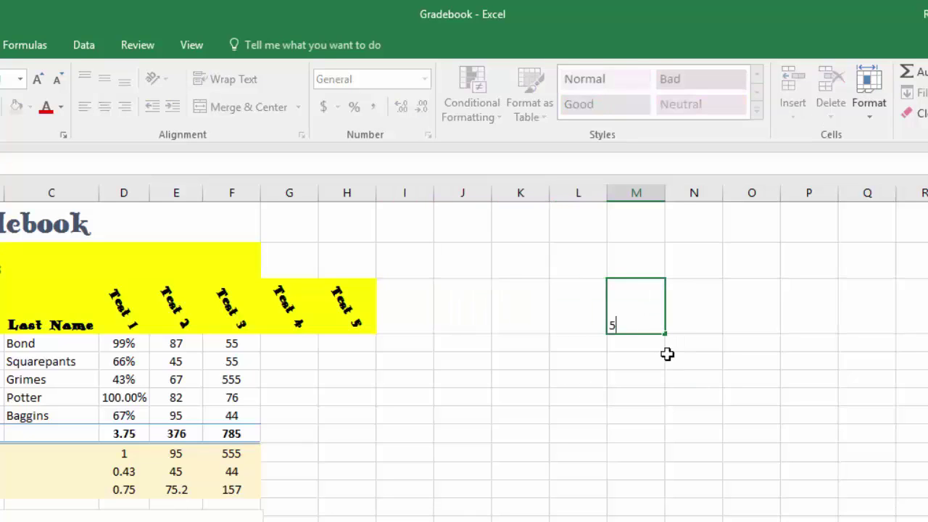
{"action": "left_click", "coordinate": [668, 343]}
{"action": "left_click", "coordinate": [665, 321]}
{"action": "left_click", "coordinate": [657, 326]}
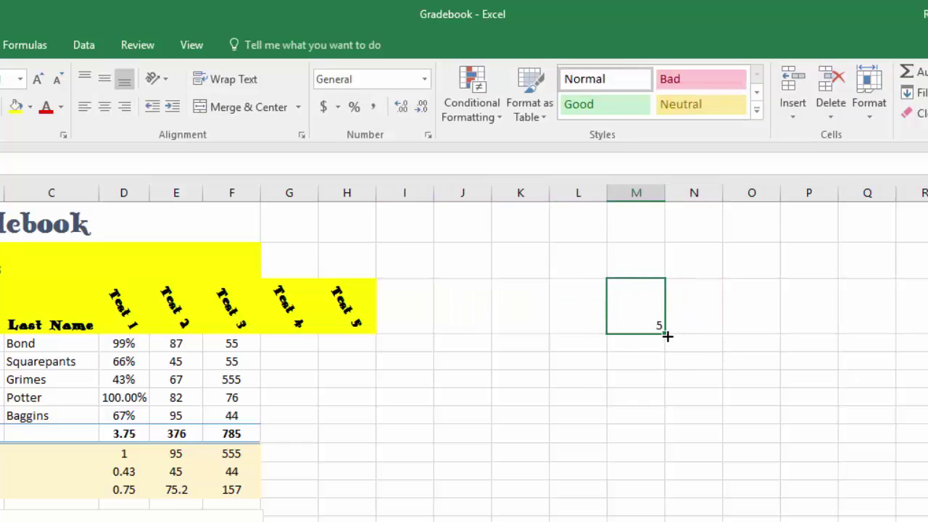
Extend the 5 in M3 backwards to I3 using Fill Series and clear the filled range
{"action": "left_click_drag", "start_coordinate": [666, 336], "coordinate": [403, 316]}
{"action": "left_click", "coordinate": [680, 345]}
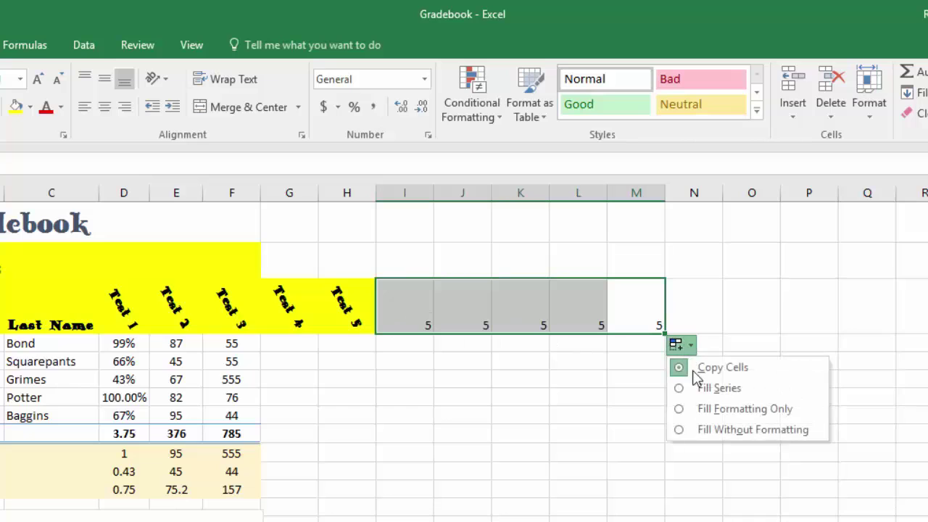
{"action": "left_click", "coordinate": [702, 390]}
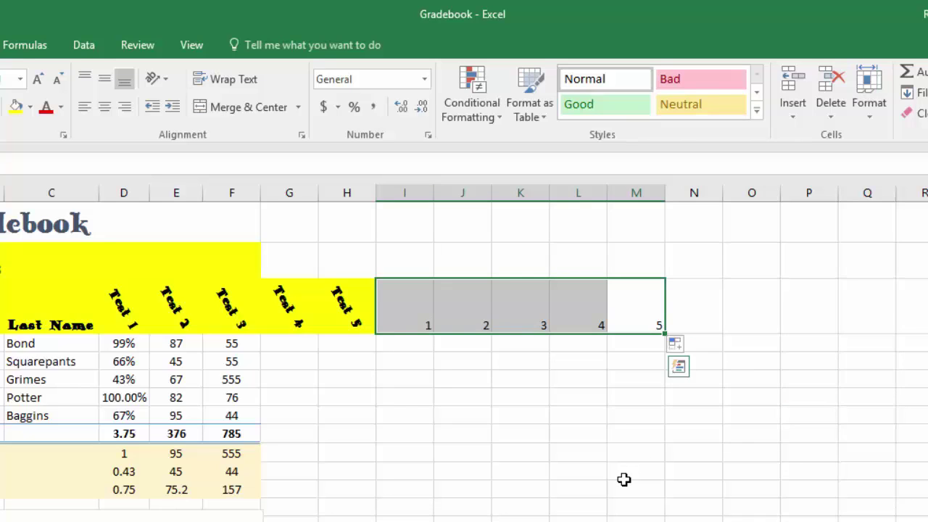
{"action": "key", "text": "Delete"}
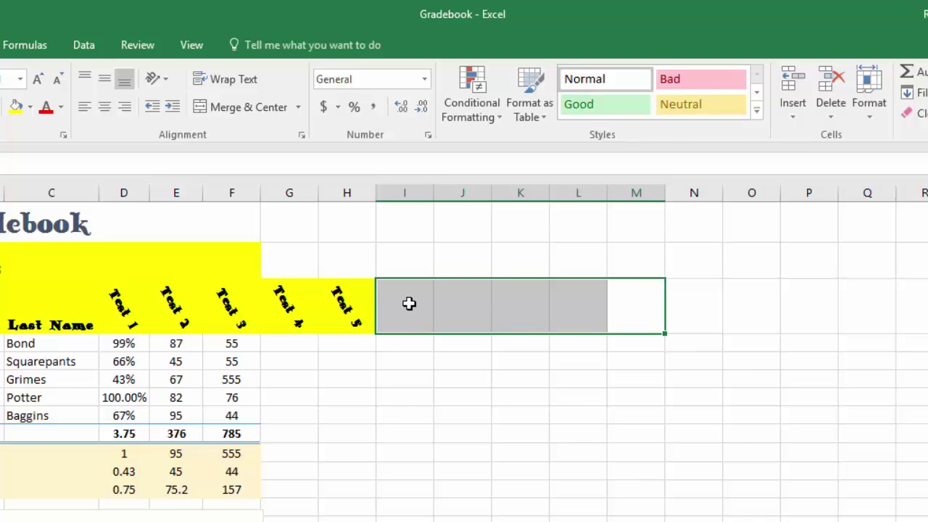
Enter january in I3 and extend the months across to M3 with the fill handle
{"action": "left_click", "coordinate": [409, 303]}
{"action": "type", "text": "January"}
{"action": "key", "text": "Tab"}
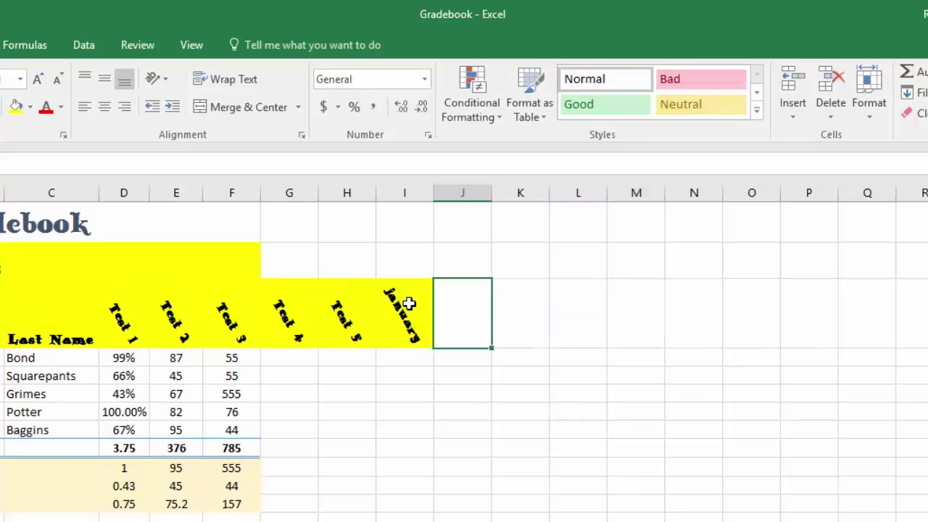
{"action": "left_click", "coordinate": [409, 303]}
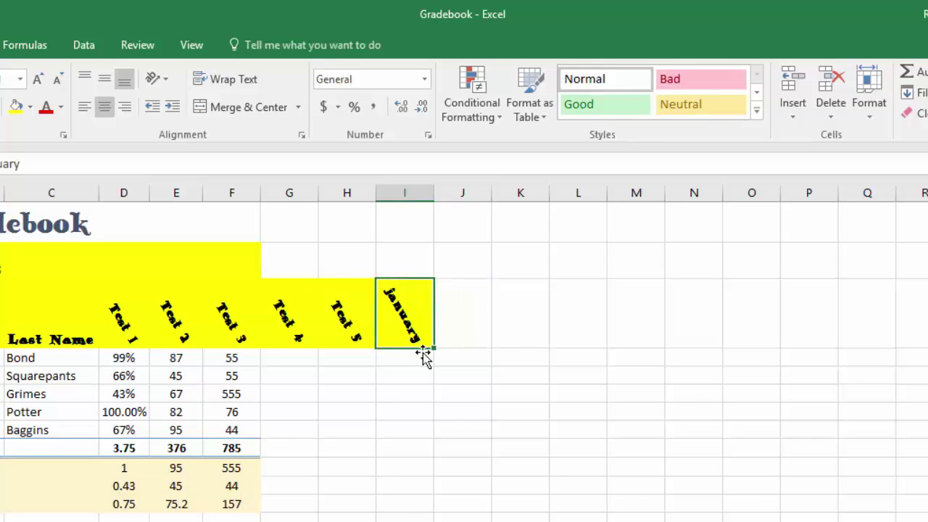
{"action": "left_click_drag", "start_coordinate": [432, 349], "coordinate": [673, 345]}
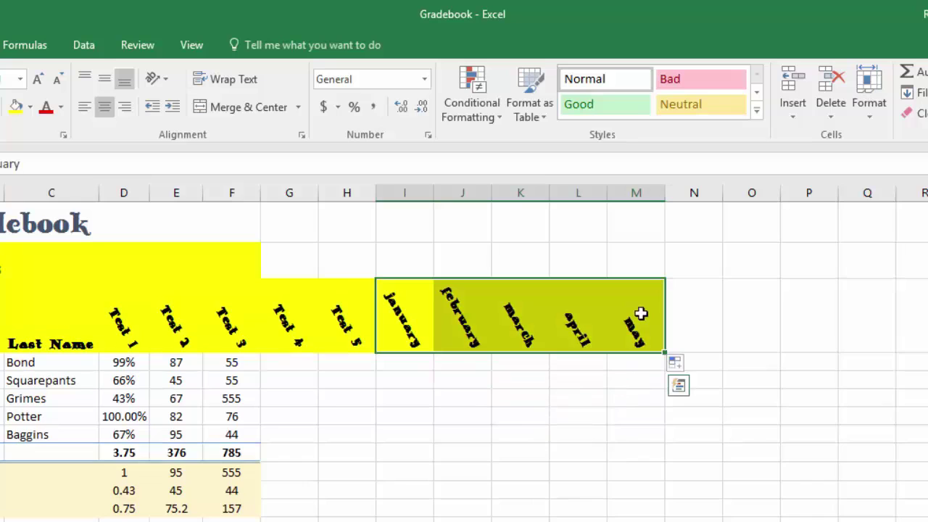
Clear the months from I3:M3 and enter quarter 1 in I3
{"action": "key", "text": "Delete"}
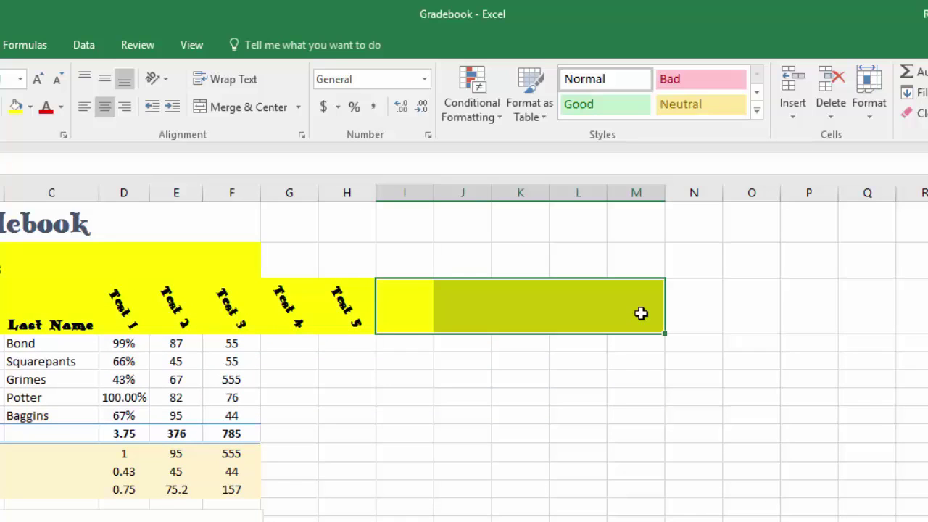
{"action": "key", "text": "Left"}
{"action": "key", "text": "Right"}
{"action": "type", "text": "quarte"}
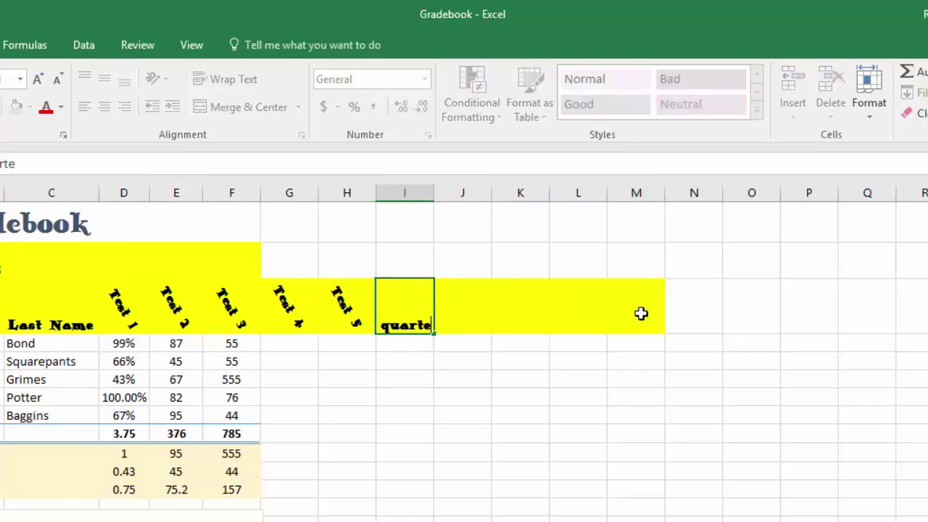
{"action": "type", "text": "r 1"}
{"action": "key", "text": "Return"}
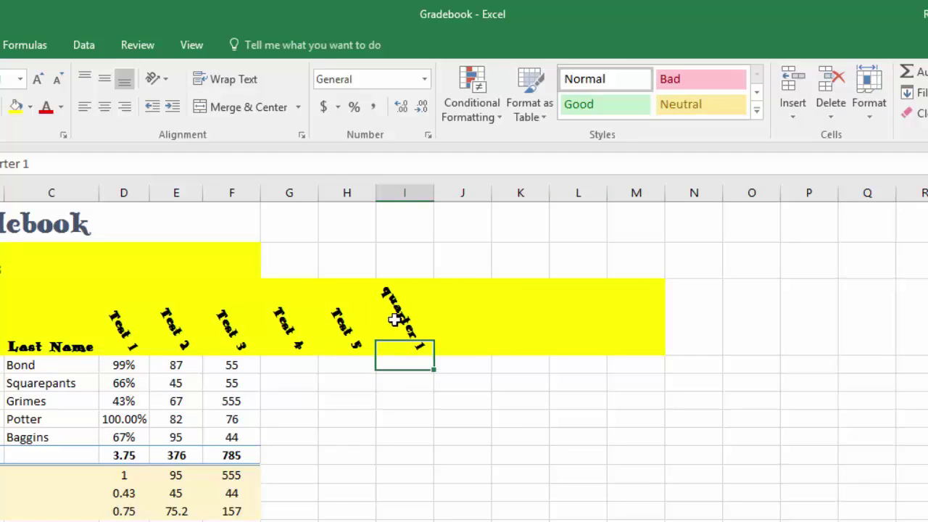
Extend quarter 1 from I3 across to M3 with the fill handle and clear the filled range
{"action": "left_click", "coordinate": [425, 311]}
{"action": "left_click_drag", "start_coordinate": [508, 355], "coordinate": [671, 348]}
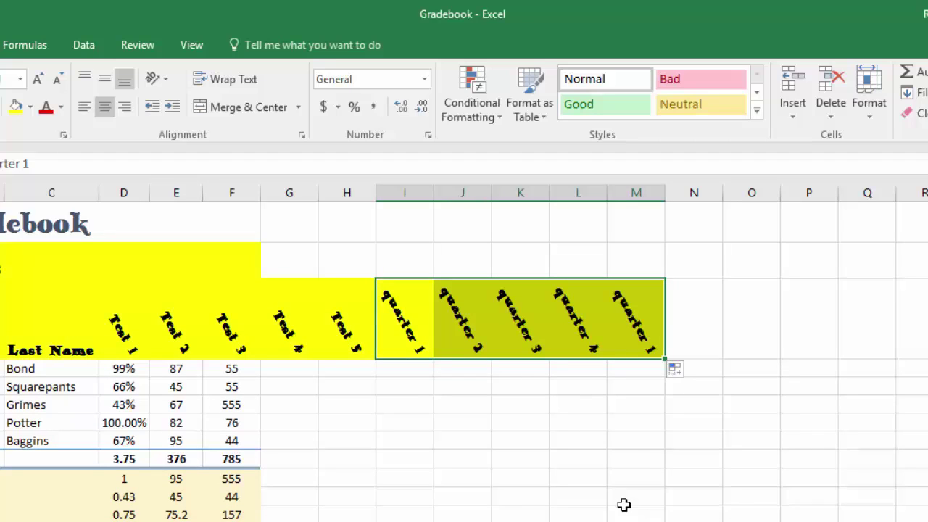
{"action": "key", "text": "Delete"}
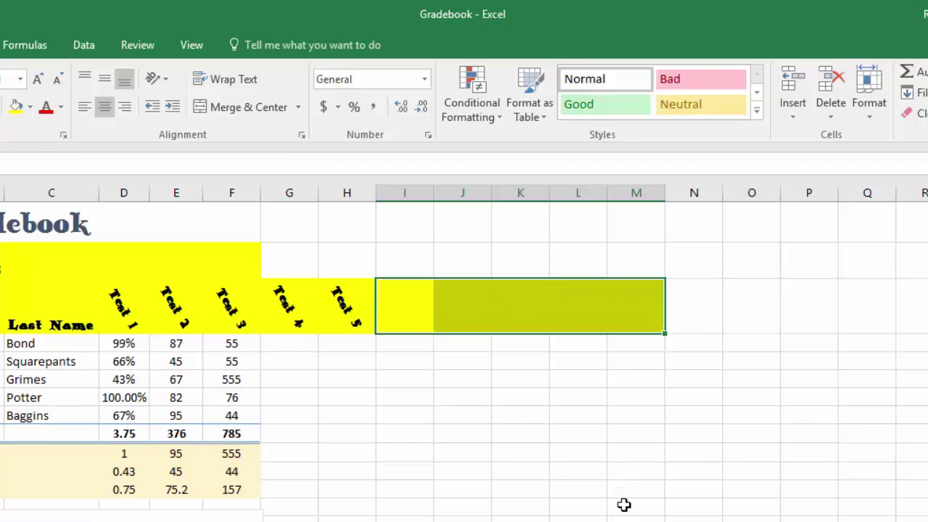
Enter 1 in I3 and 3 in J3 as the start of a stepped series
{"action": "left_click", "coordinate": [404, 303]}
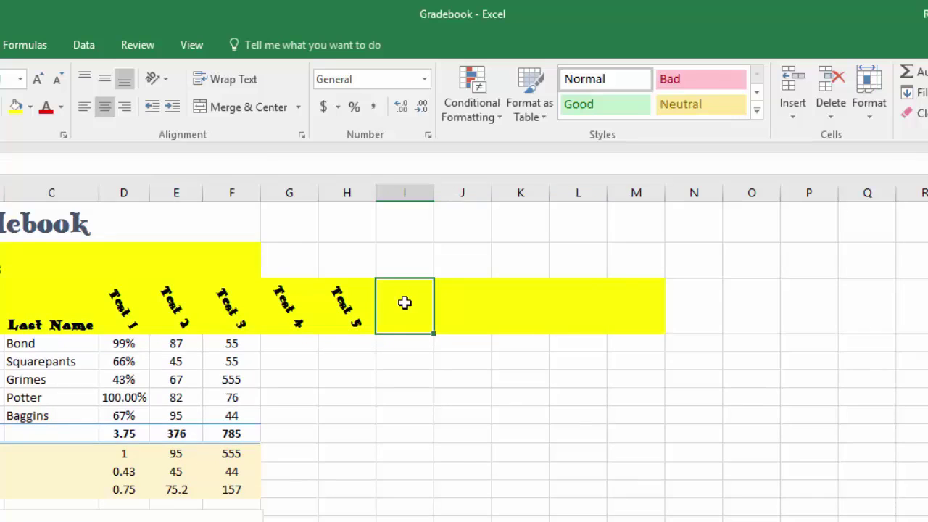
{"action": "type", "text": "1"}
{"action": "key", "text": "Tab"}
{"action": "type", "text": "3"}
{"action": "key", "text": "Tab"}
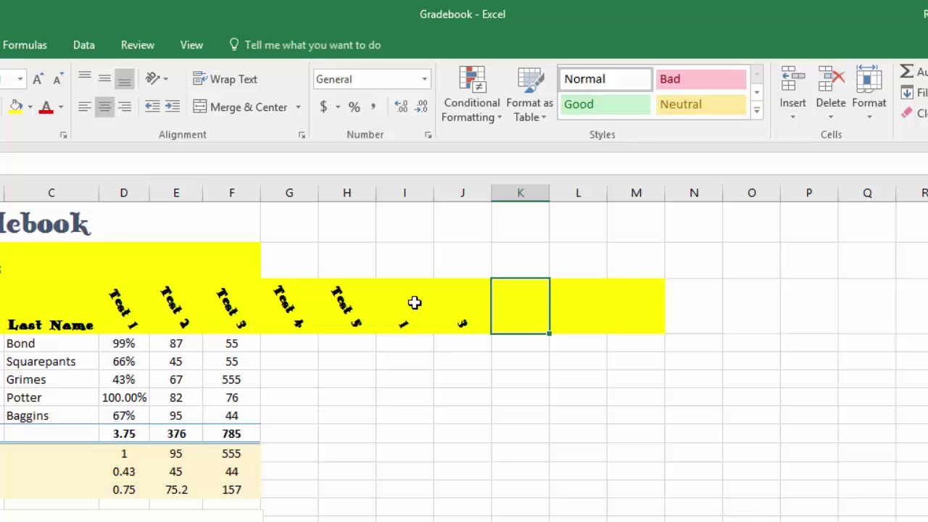
Extend the 1, 3 pattern from I3:J3 across to M3 with the fill handle and check the filled cells
{"action": "left_click_drag", "start_coordinate": [414, 303], "coordinate": [481, 304]}
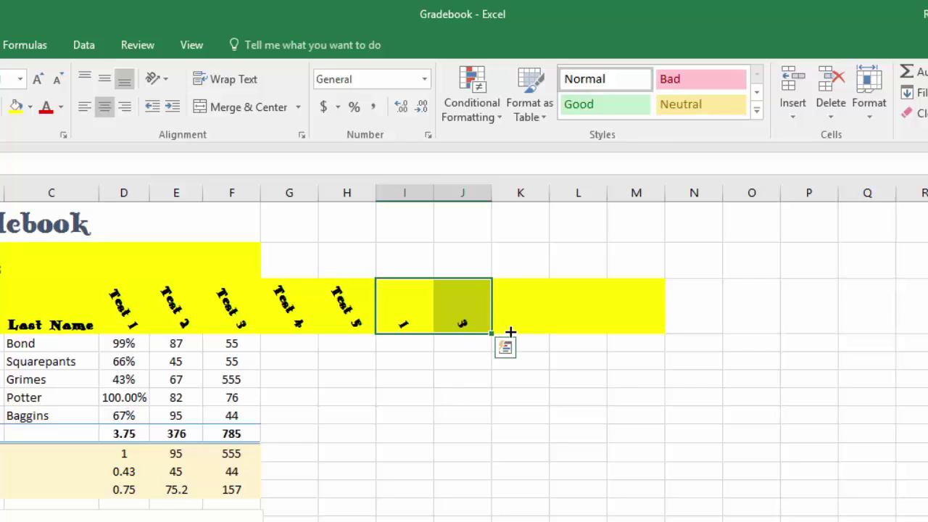
{"action": "left_click_drag", "start_coordinate": [510, 332], "coordinate": [666, 334]}
{"action": "left_click", "coordinate": [526, 310]}
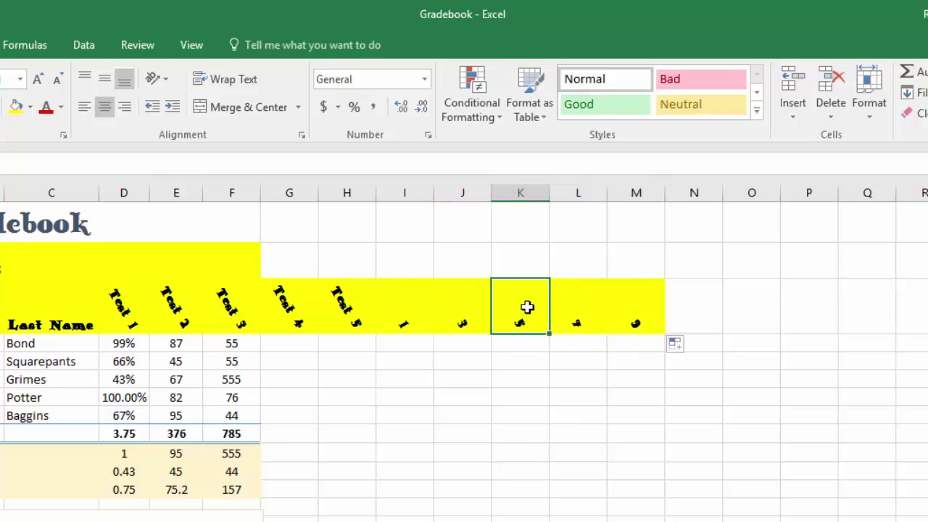
{"action": "left_click", "coordinate": [580, 302]}
{"action": "left_click", "coordinate": [642, 302]}
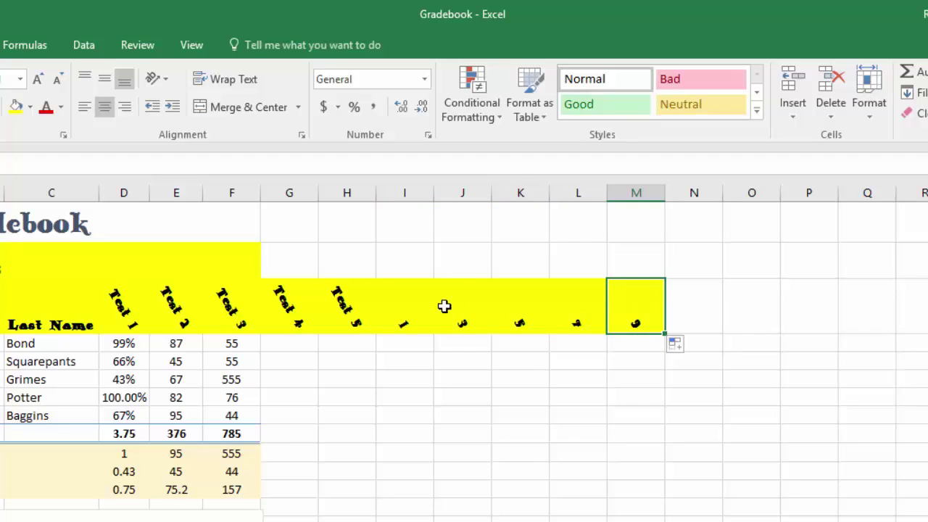
Delete columns I through M from the sheet
{"action": "left_click_drag", "start_coordinate": [404, 193], "coordinate": [627, 193]}
{"action": "right_click", "coordinate": [629, 193]}
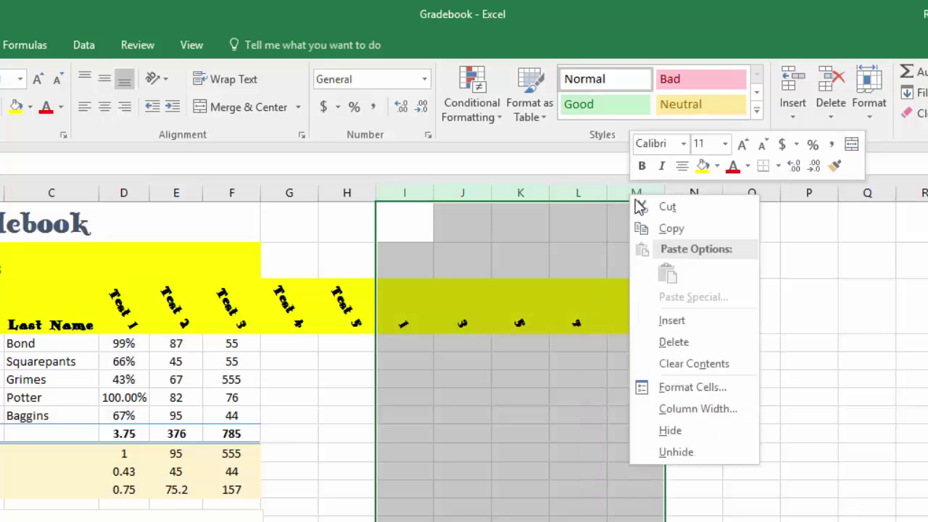
{"action": "left_click", "coordinate": [688, 338]}
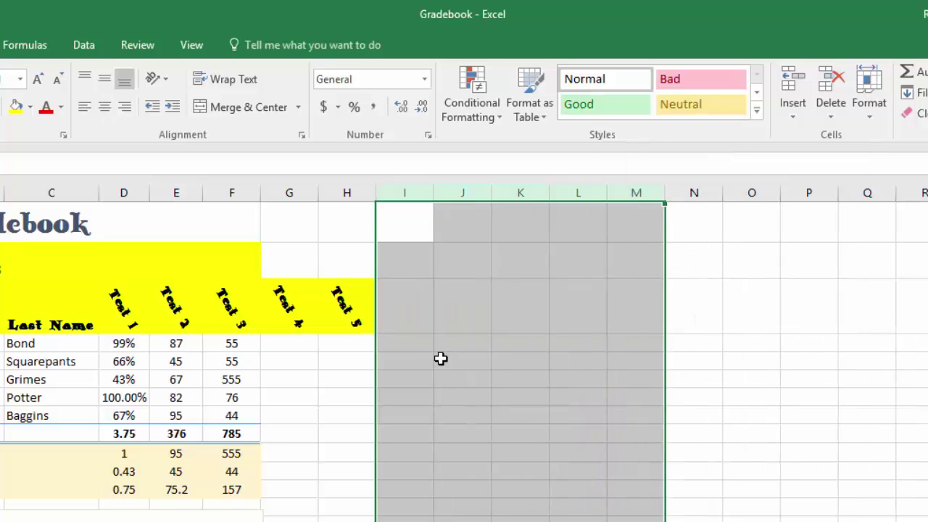
Enter 3 in K3 and 5 in L3 as the start of another stepped series
{"action": "left_click", "coordinate": [420, 308]}
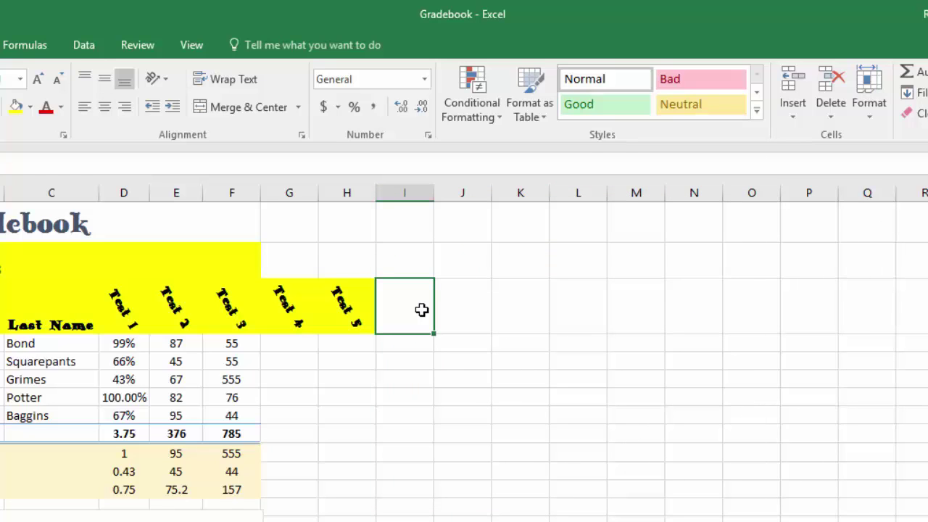
{"action": "left_click", "coordinate": [537, 306]}
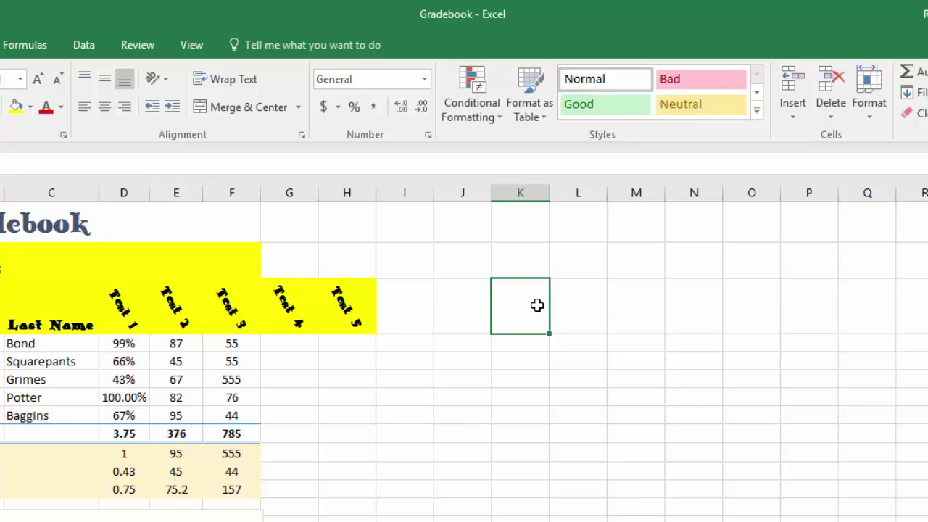
{"action": "type", "text": "3"}
{"action": "key", "text": "Tab"}
{"action": "type", "text": "5"}
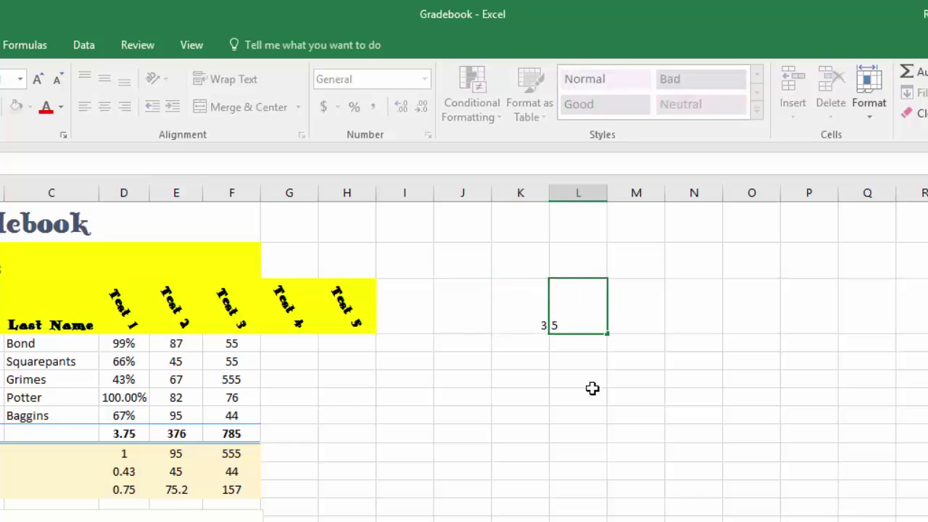
{"action": "key", "text": "Return"}
Extend the K3:L3 pattern backwards to I3 with the fill handle and clear the filled range
{"action": "left_click_drag", "start_coordinate": [544, 304], "coordinate": [573, 317]}
{"action": "left_click", "coordinate": [457, 358]}
{"action": "key", "text": "Delete"}
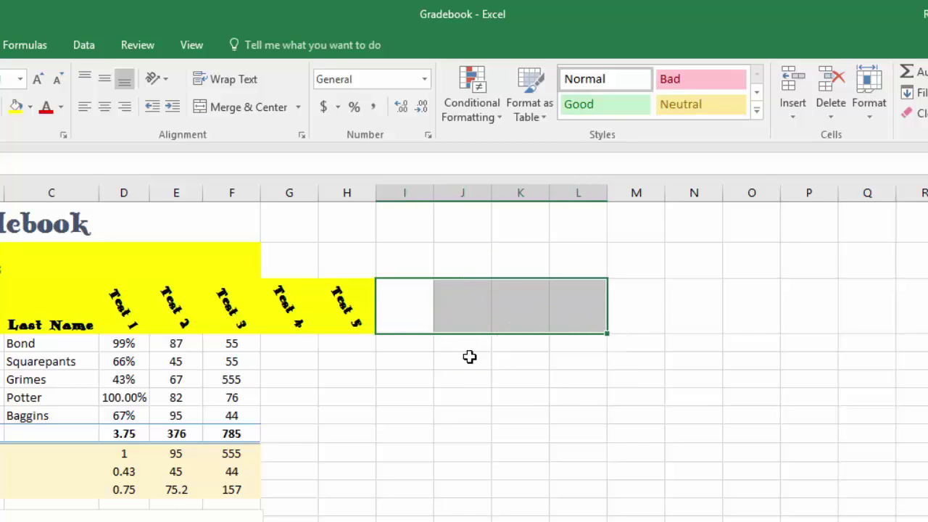
{"action": "left_click", "coordinate": [426, 421]}
Extend the yellow date row formatting from F2 across to H2 with the fill handle
{"action": "left_click", "coordinate": [213, 259]}
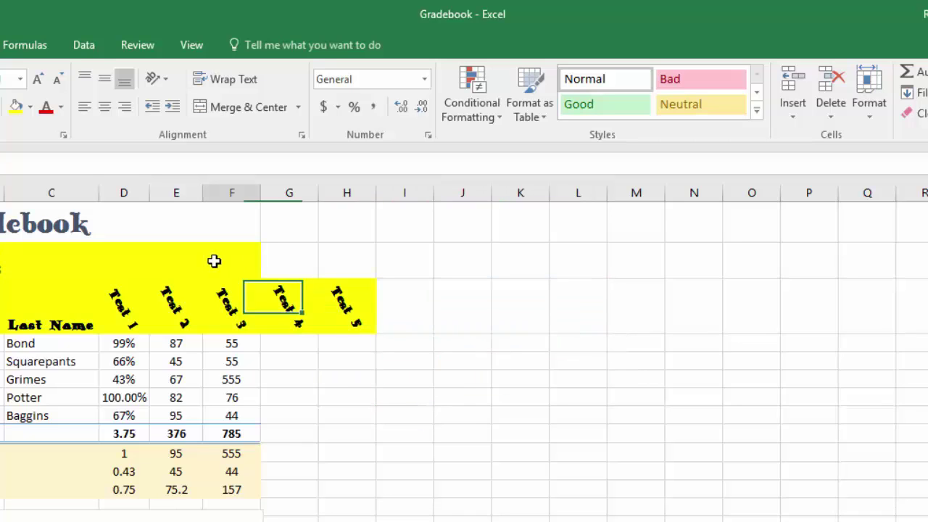
{"action": "left_click_drag", "start_coordinate": [392, 278], "coordinate": [394, 276]}
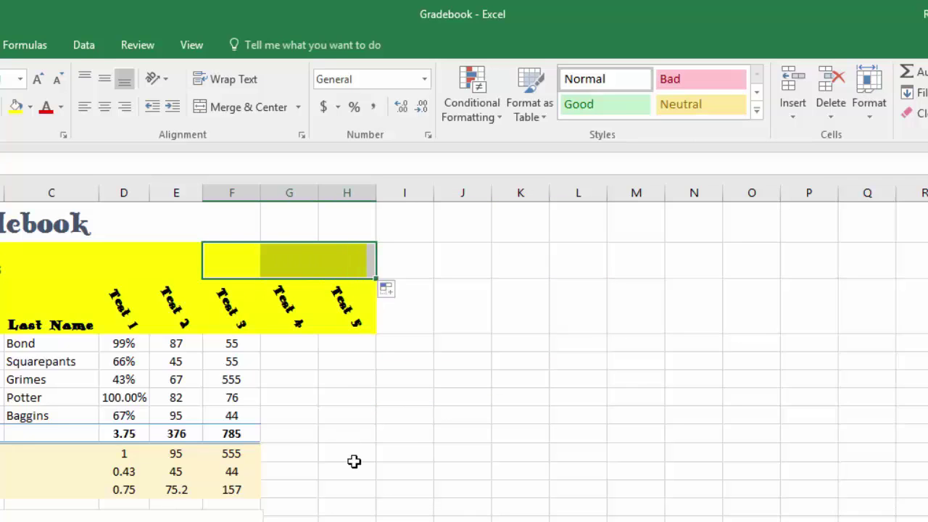
{"action": "left_click", "coordinate": [354, 461]}
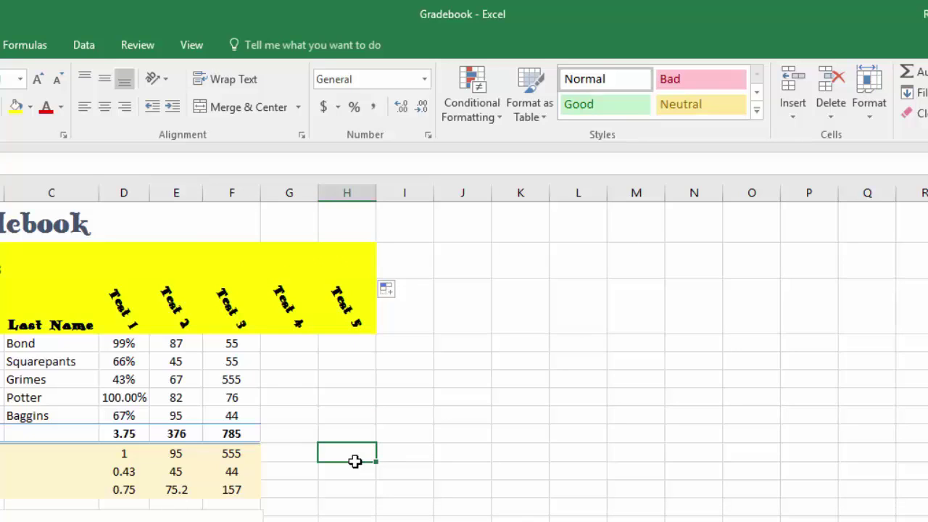
Copy the Totals and Max formulas from F9 and F10 across to column H with the fill handle
{"action": "left_click", "coordinate": [231, 432]}
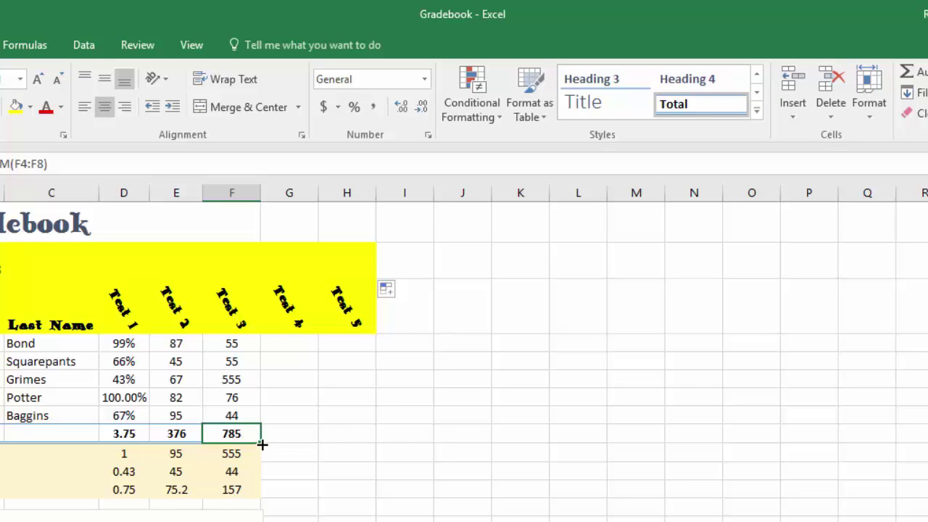
{"action": "left_click_drag", "start_coordinate": [262, 444], "coordinate": [364, 441]}
{"action": "left_click", "coordinate": [239, 455]}
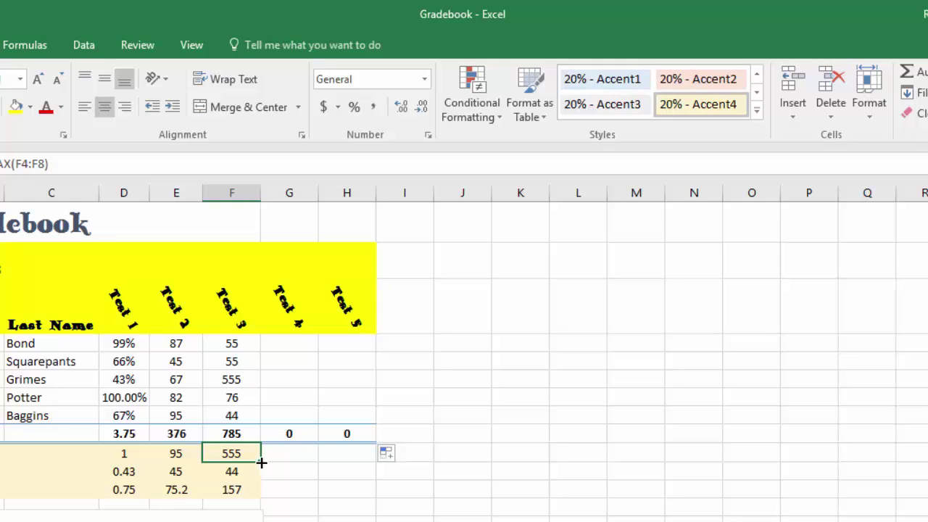
{"action": "left_click_drag", "start_coordinate": [262, 462], "coordinate": [366, 458]}
Copy the Min and Average formulas from F11 and F12 across to column H with the fill handle
{"action": "left_click", "coordinate": [239, 473]}
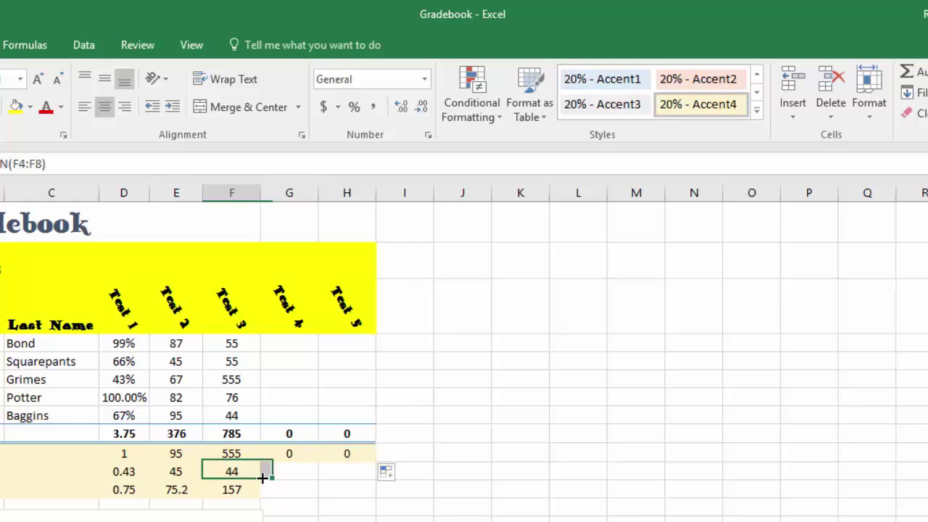
{"action": "left_click_drag", "start_coordinate": [261, 481], "coordinate": [365, 476]}
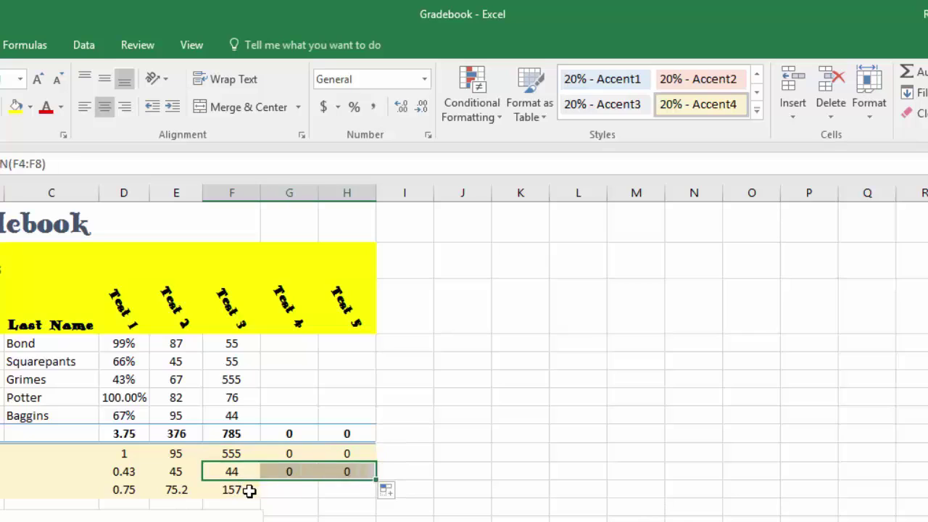
{"action": "left_click", "coordinate": [246, 489]}
{"action": "left_click_drag", "start_coordinate": [262, 496], "coordinate": [363, 500]}
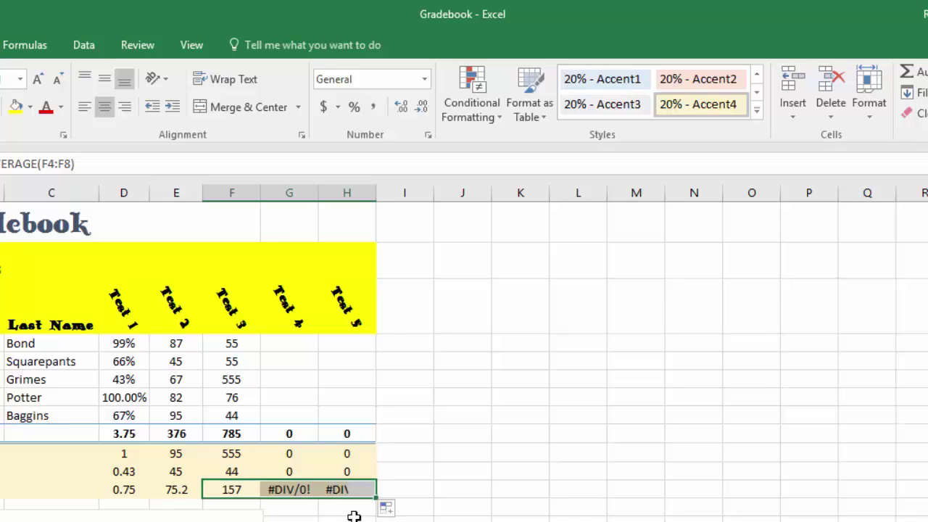
{"action": "left_click", "coordinate": [353, 516]}
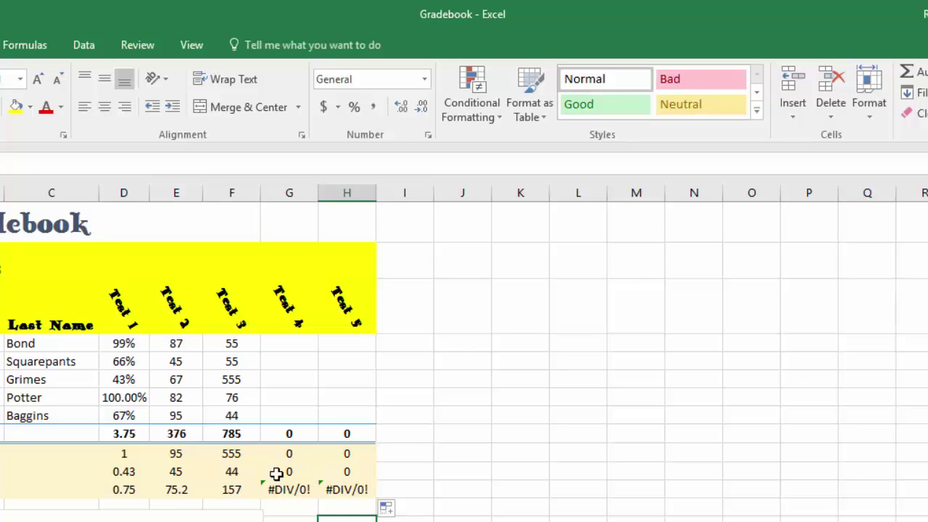
Enter the Test 4 scores 67, 89, 90, 100 and 56 in G4:G8
{"action": "left_click", "coordinate": [276, 341]}
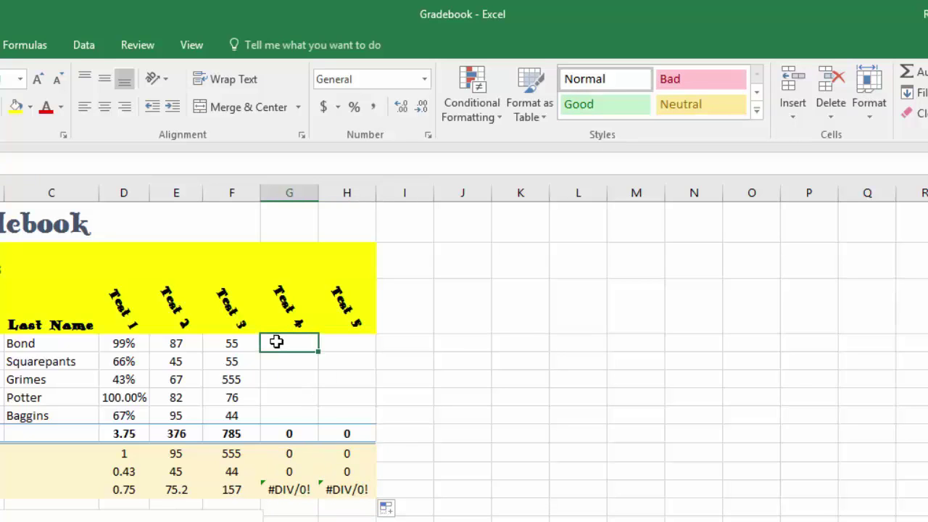
{"action": "type", "text": "67"}
{"action": "key", "text": "Return"}
{"action": "type", "text": "89"}
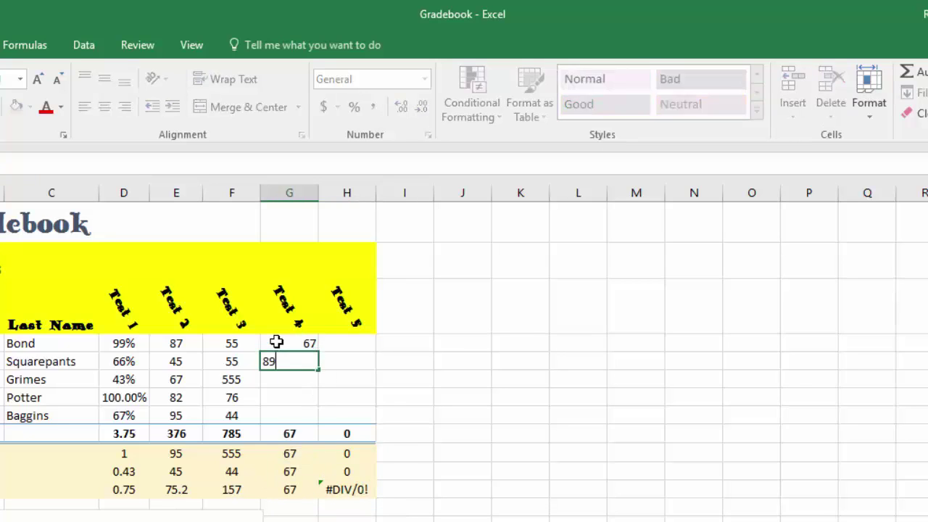
{"action": "key", "text": "Return"}
{"action": "type", "text": "90"}
{"action": "key", "text": "Return"}
{"action": "type", "text": "100"}
{"action": "key", "text": "Return"}
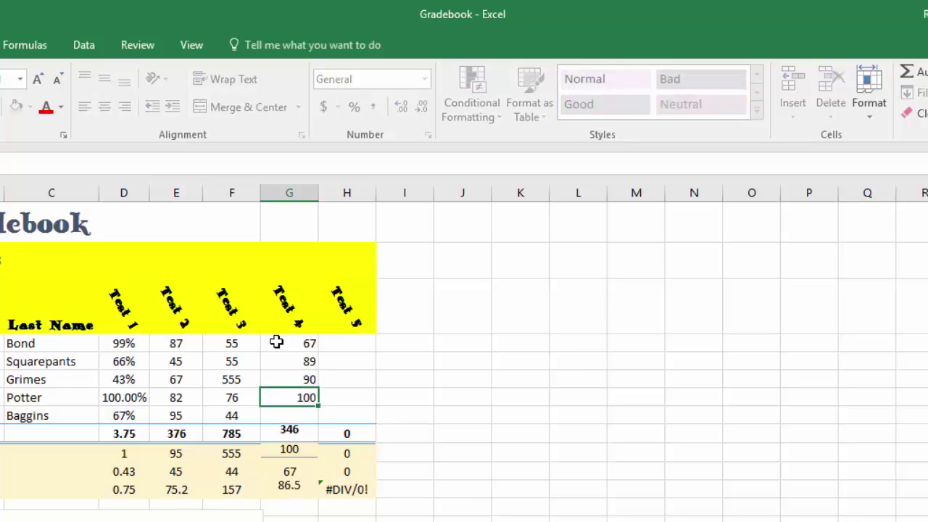
{"action": "type", "text": "56"}
{"action": "key", "text": "Return"}
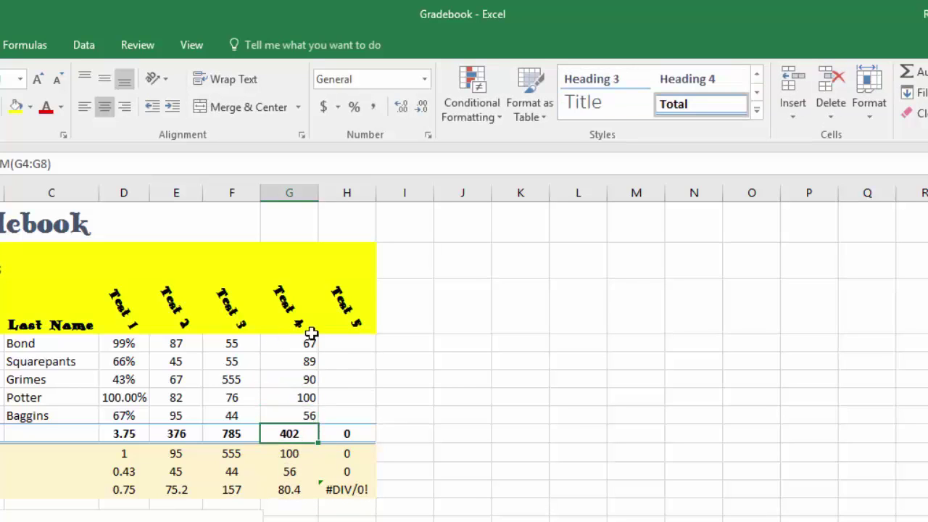
Enter the Test 5 scores 89, 92, 56, 88 and 76 in H4:H8
{"action": "left_click", "coordinate": [344, 347]}
{"action": "type", "text": "89"}
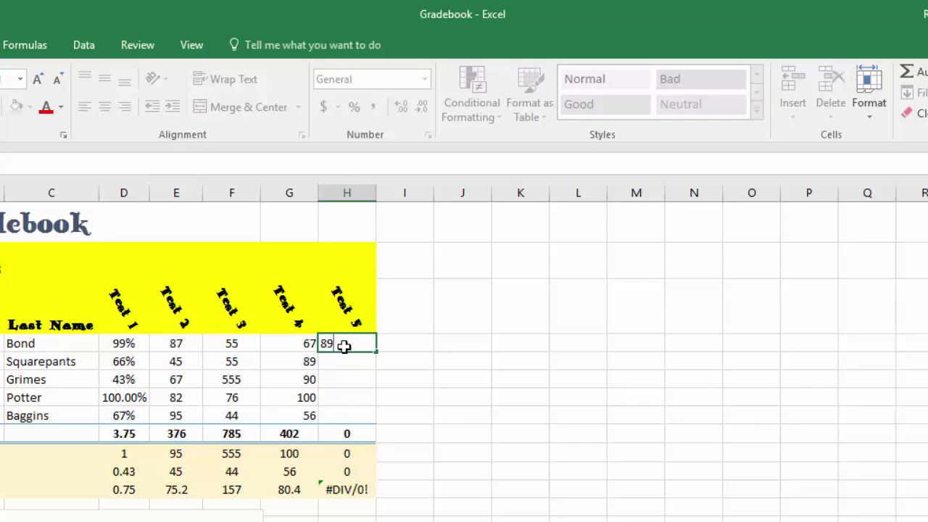
{"action": "key", "text": "Return"}
{"action": "type", "text": "92"}
{"action": "key", "text": "Return"}
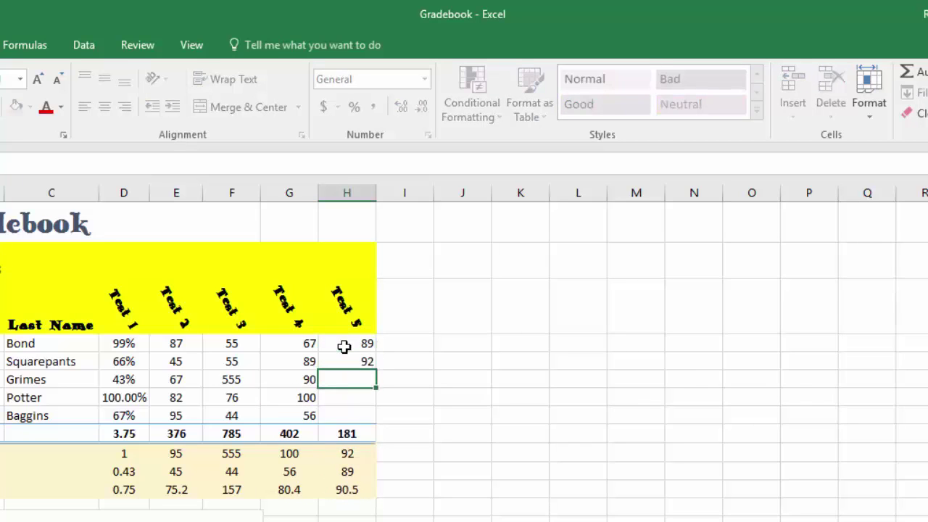
{"action": "type", "text": "56"}
{"action": "key", "text": "Return"}
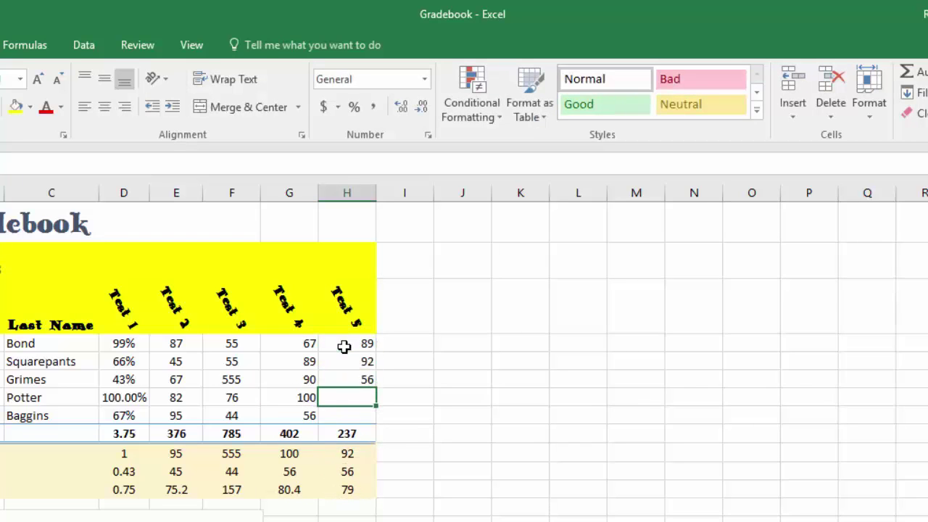
{"action": "type", "text": "88"}
{"action": "key", "text": "Return"}
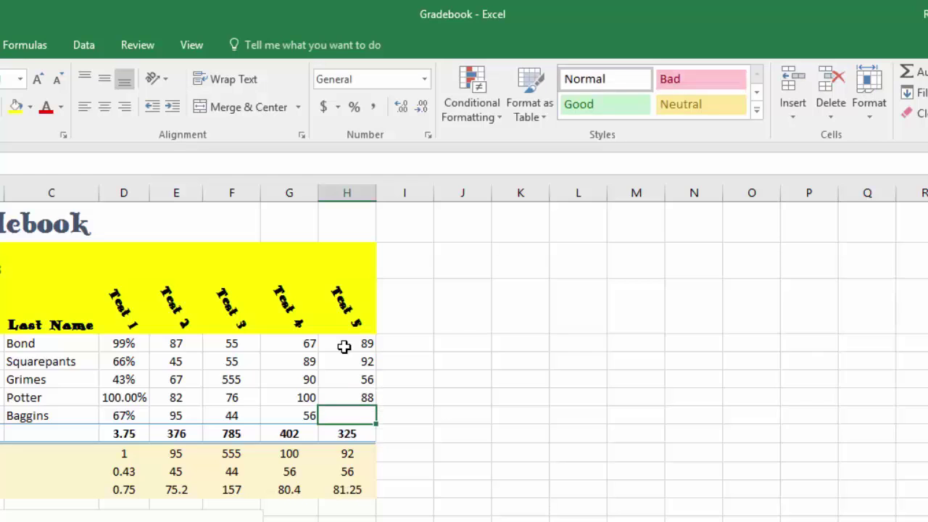
{"action": "type", "text": "76"}
{"action": "key", "text": "Return"}
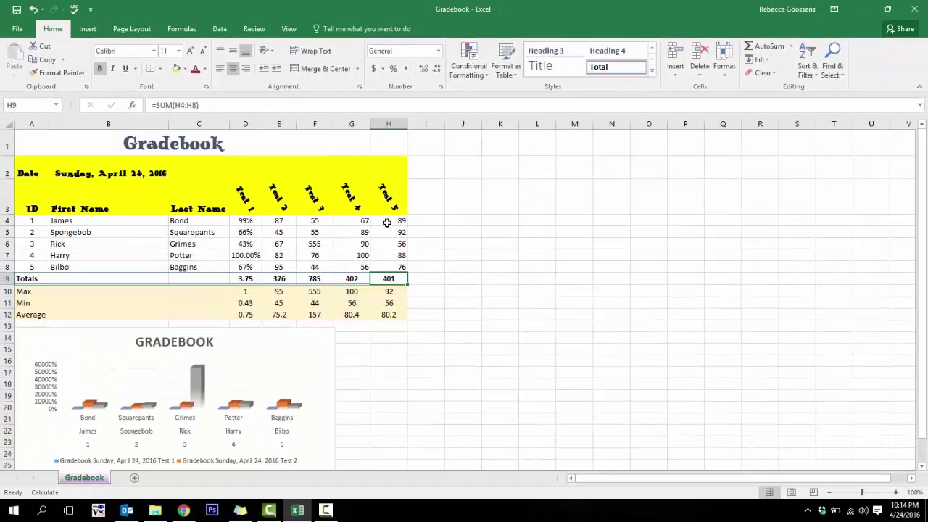